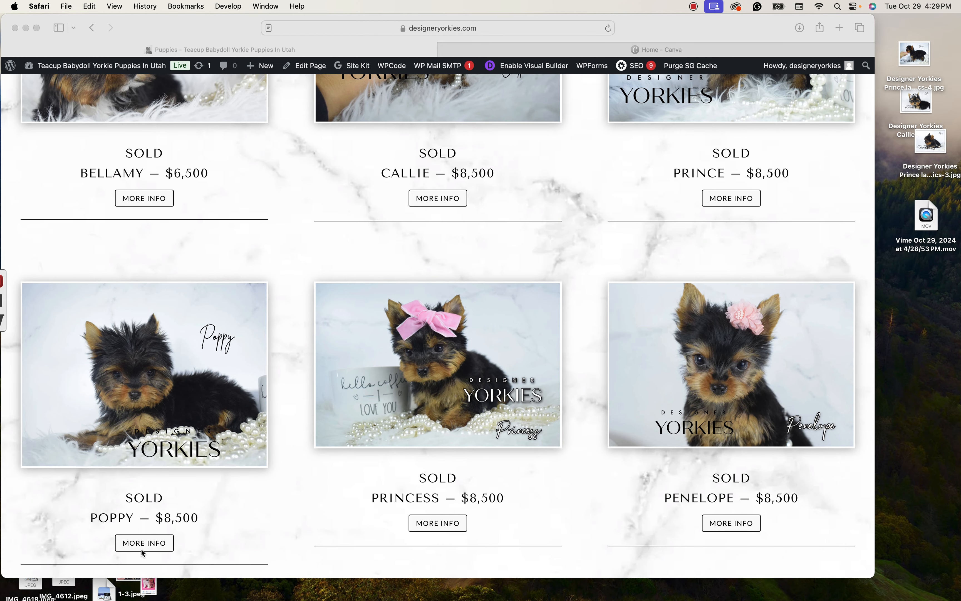
# - Open the Penelope puppy page and review its description, videos, puppy photos and the new family's update photos
pyautogui.click(725, 523)
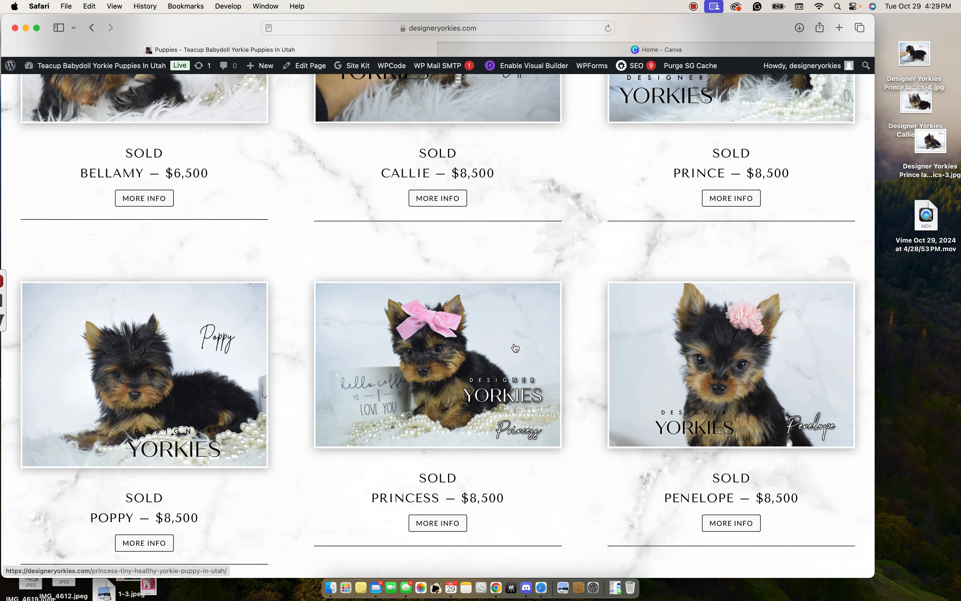
pyautogui.click(740, 528)
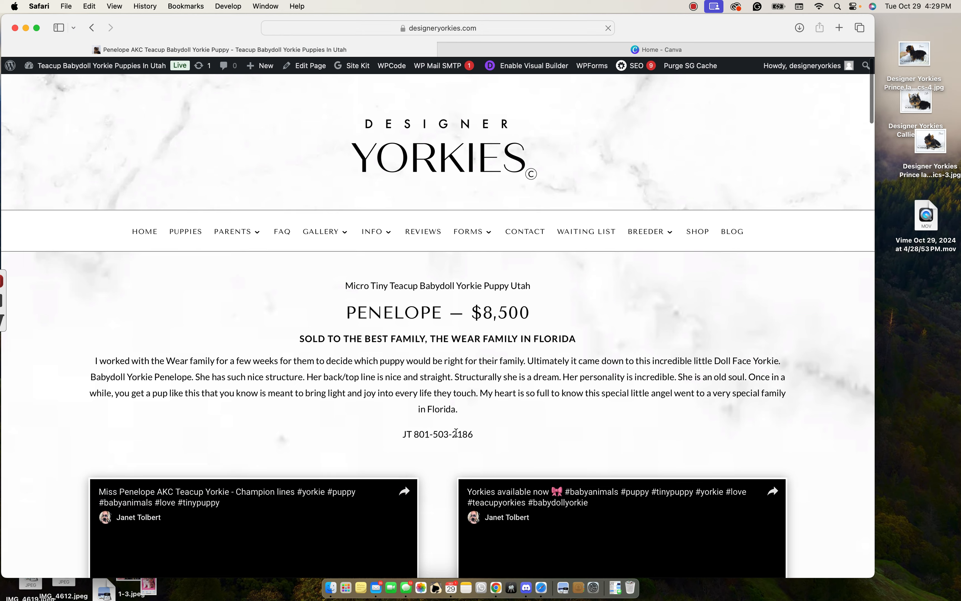
pyautogui.scroll(-2, 457, 433)
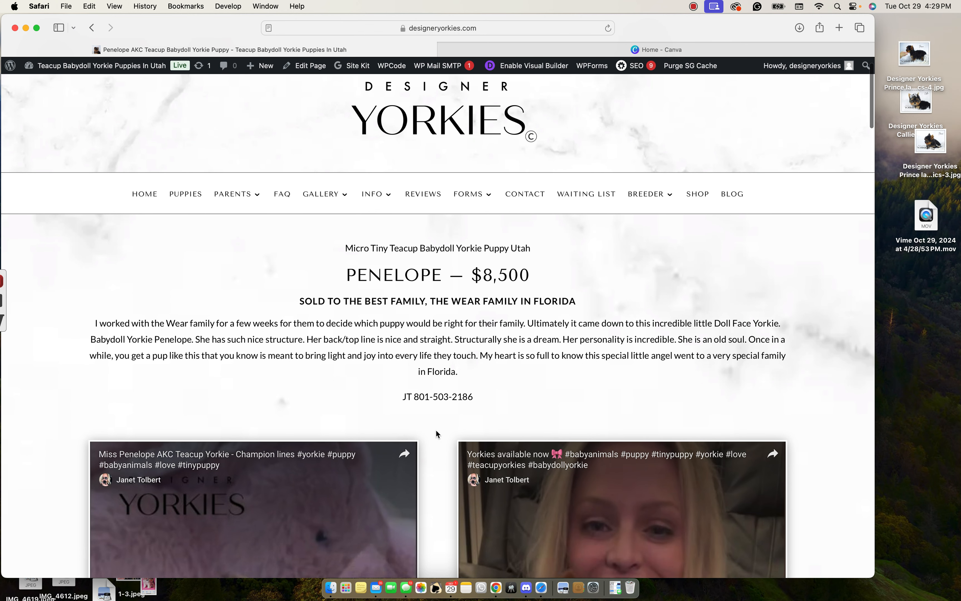
pyautogui.scroll(-1, 436, 434)
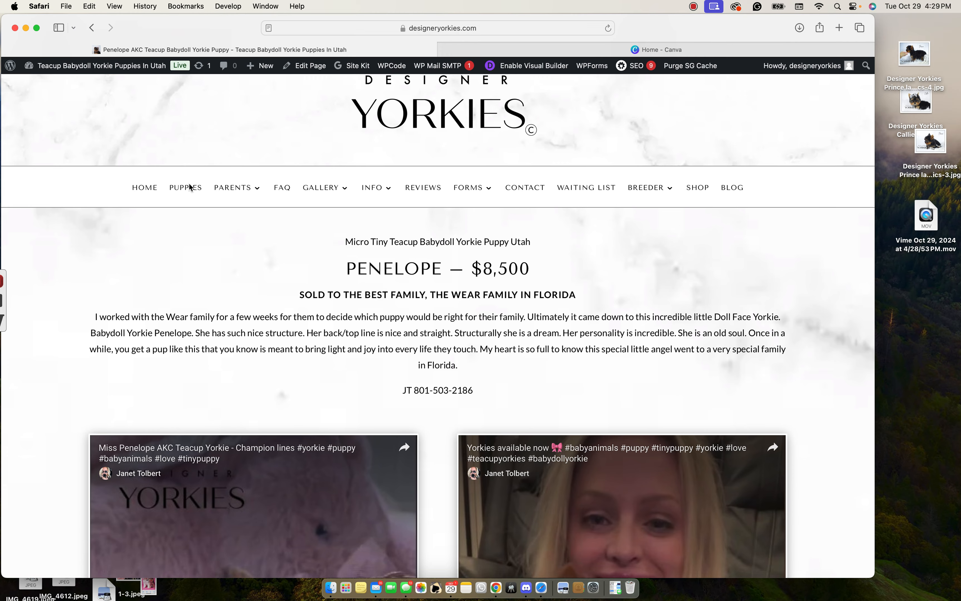
pyautogui.scroll(-10, 267, 339)
pyautogui.scroll(-20, 268, 340)
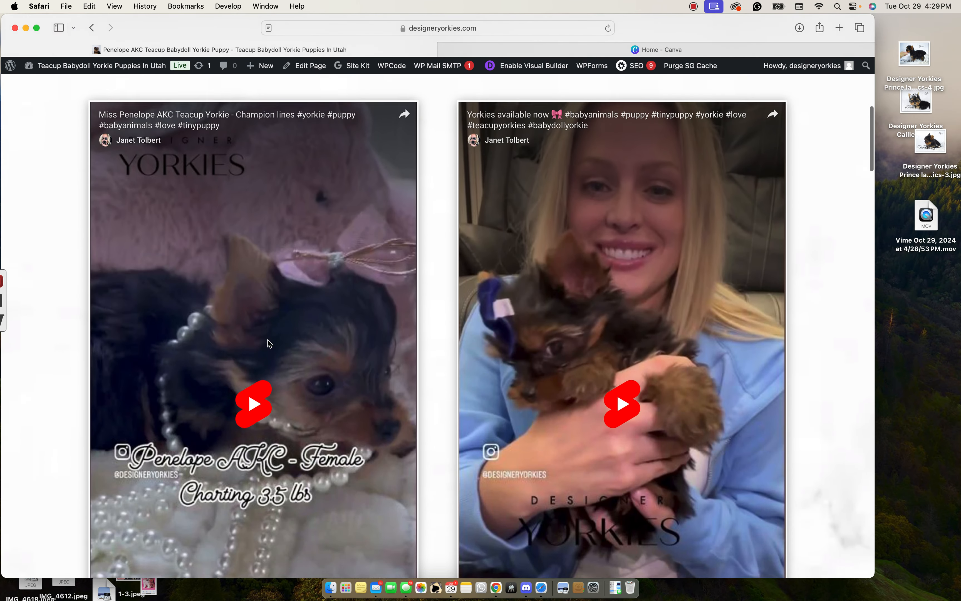
pyautogui.scroll(-10, 268, 342)
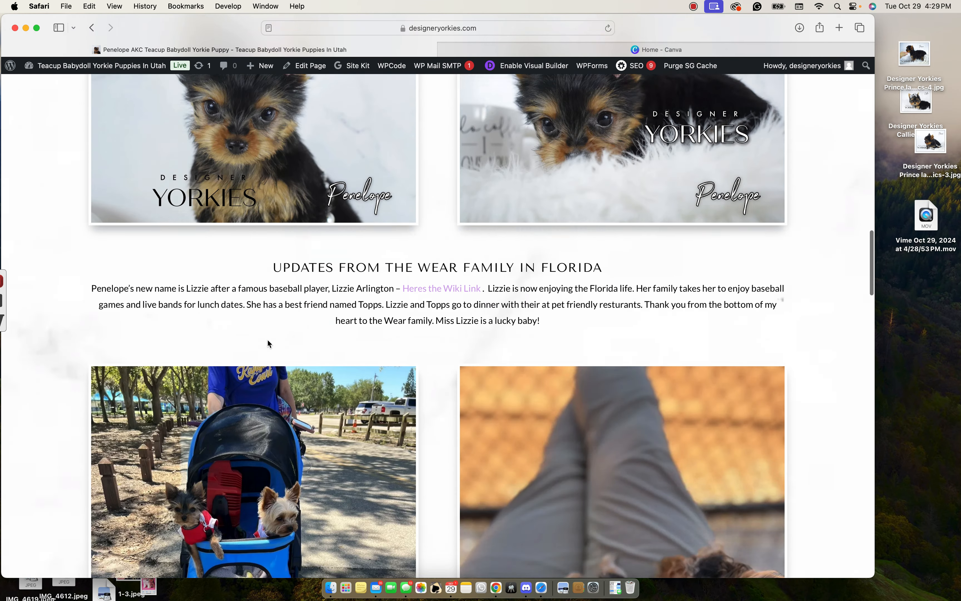
pyautogui.scroll(7, 268, 343)
pyautogui.scroll(-20, 530, 378)
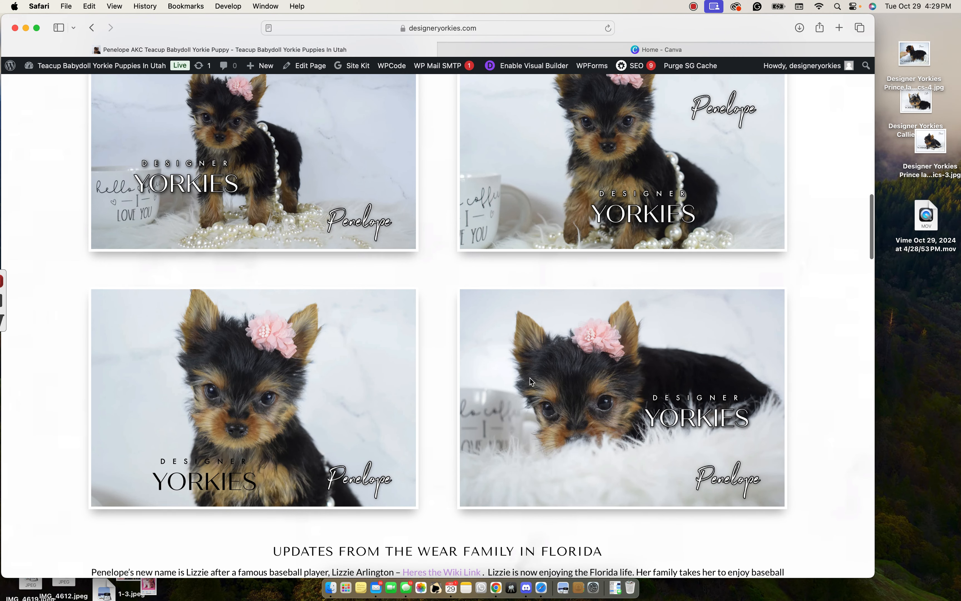
pyautogui.scroll(1, 531, 378)
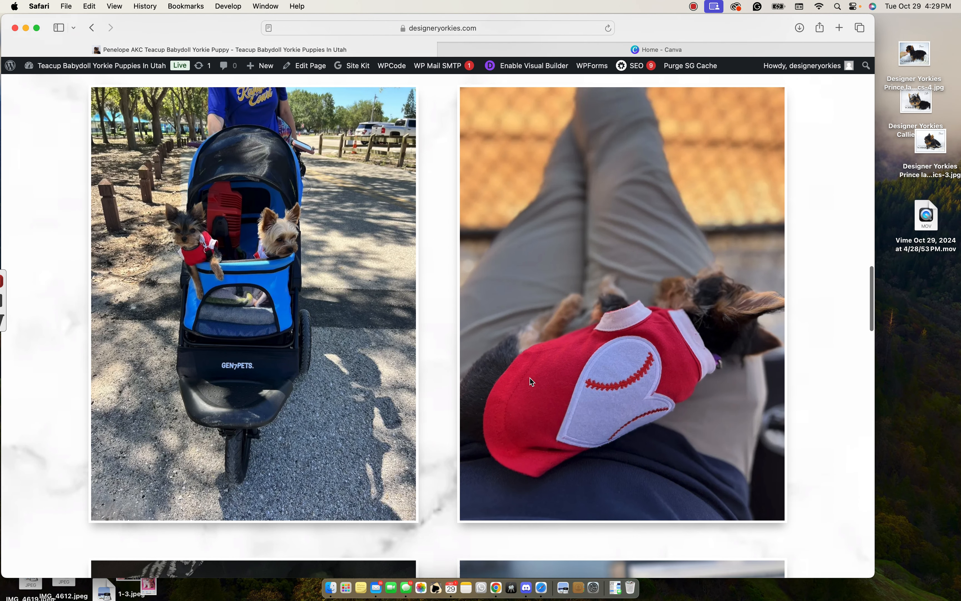
pyautogui.scroll(-1, 530, 379)
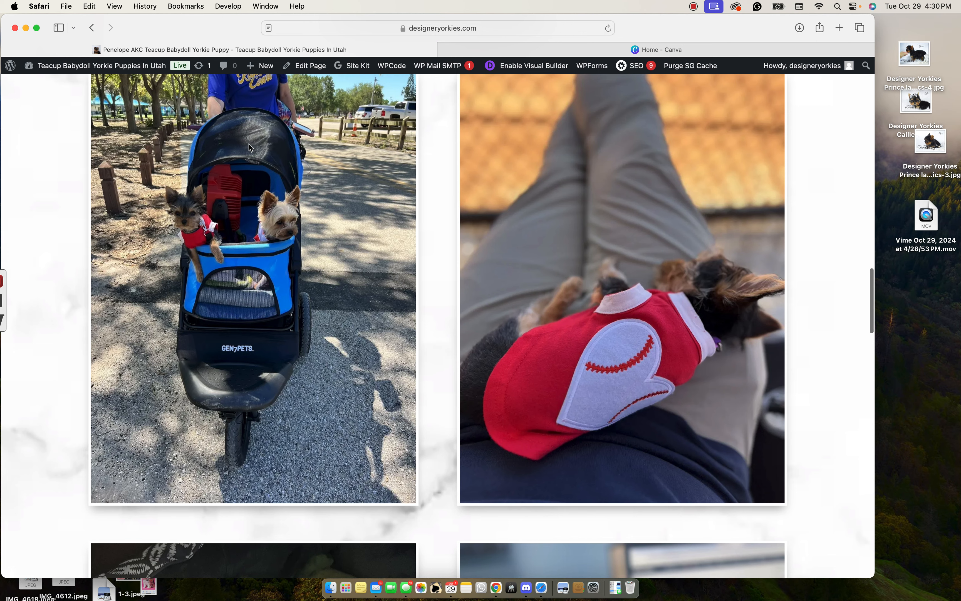
pyautogui.scroll(-15, 275, 189)
pyautogui.scroll(-6, 274, 189)
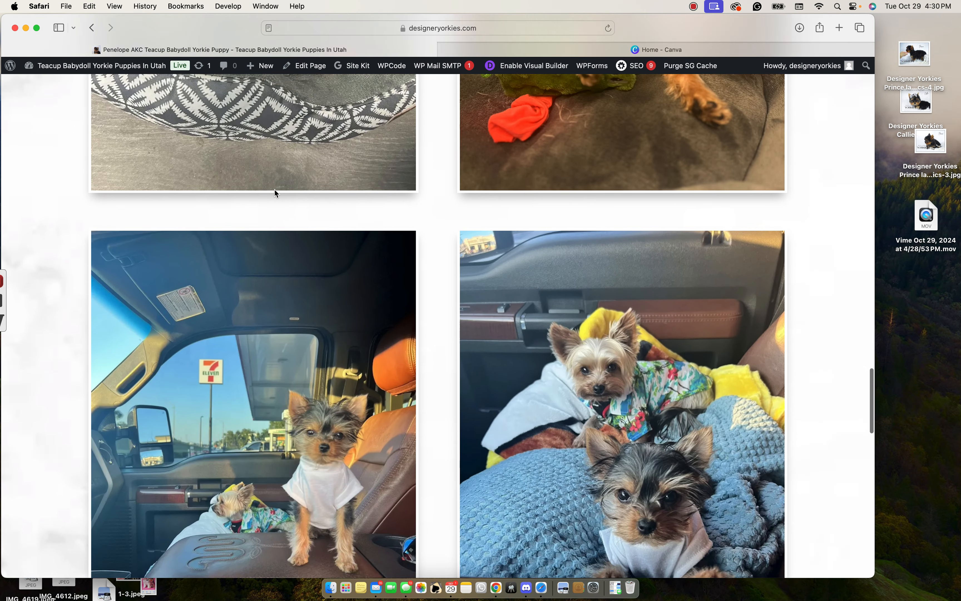
pyautogui.scroll(20, 274, 189)
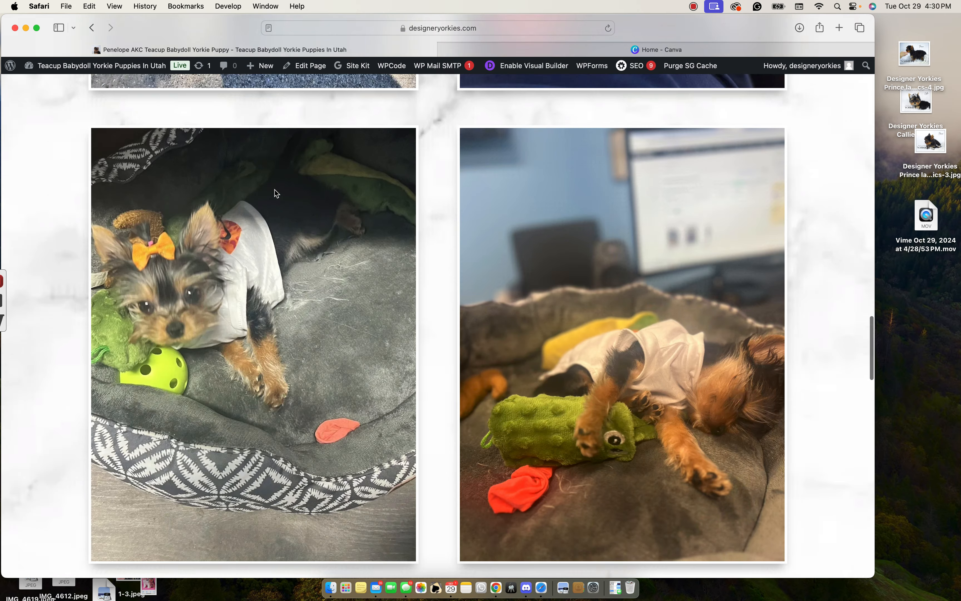
pyautogui.scroll(6, 276, 193)
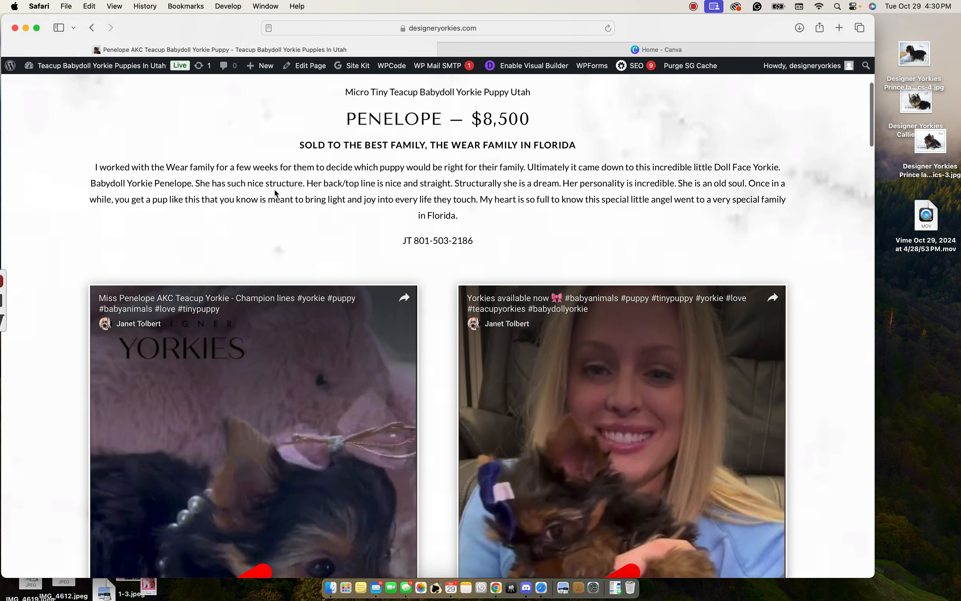
# - Return to the Puppies page and browse the photo slider in the Maybell listing
pyautogui.click(195, 233)
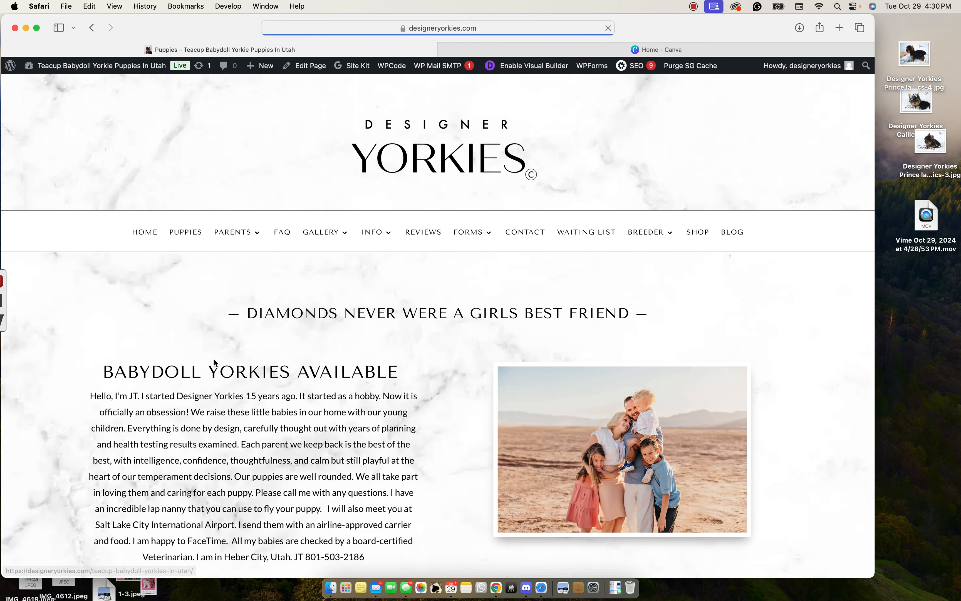
pyautogui.scroll(-5, 215, 362)
pyautogui.scroll(-15, 214, 362)
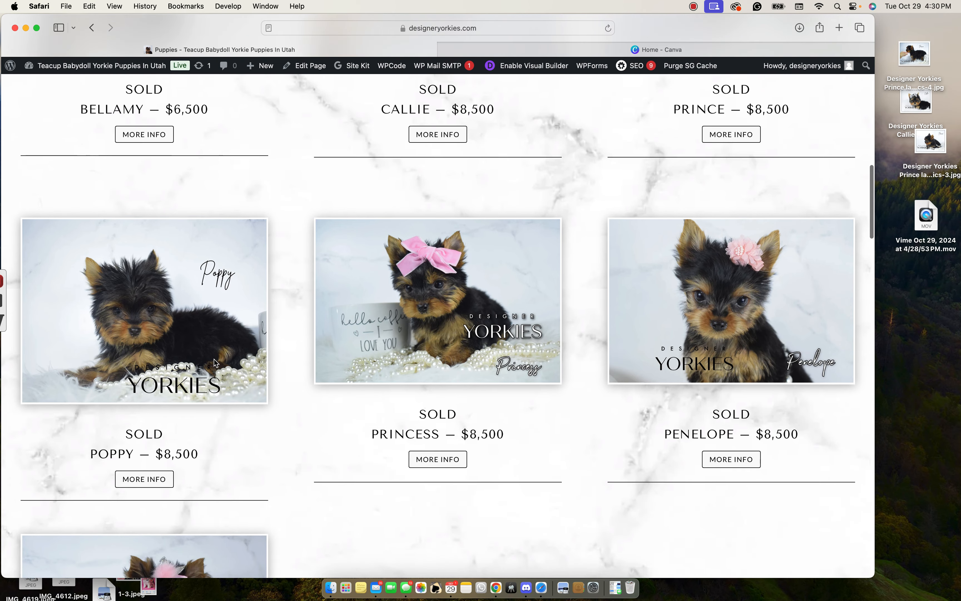
pyautogui.scroll(-2, 213, 359)
pyautogui.scroll(-10, 214, 318)
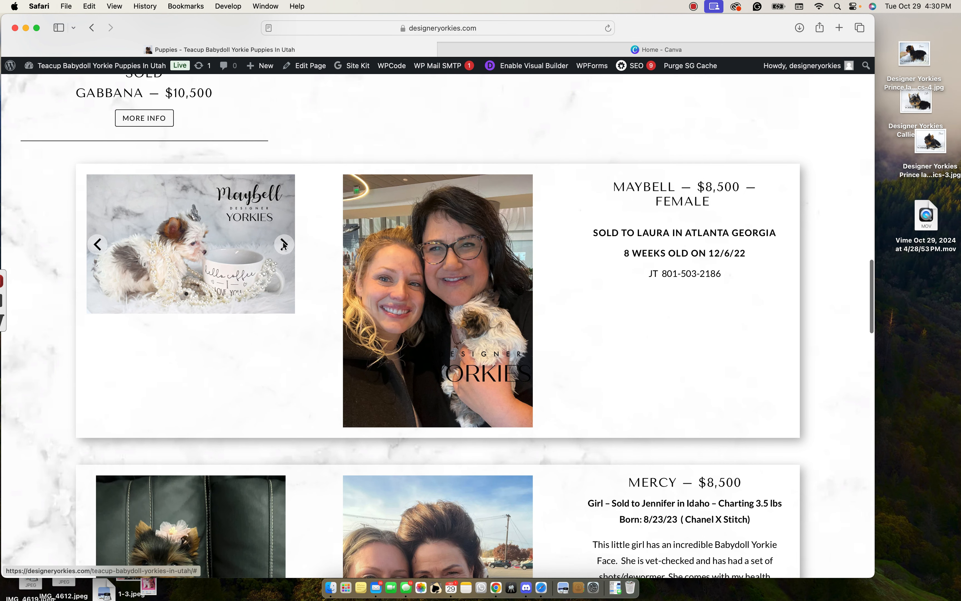
pyautogui.click(284, 243)
pyautogui.click(284, 245)
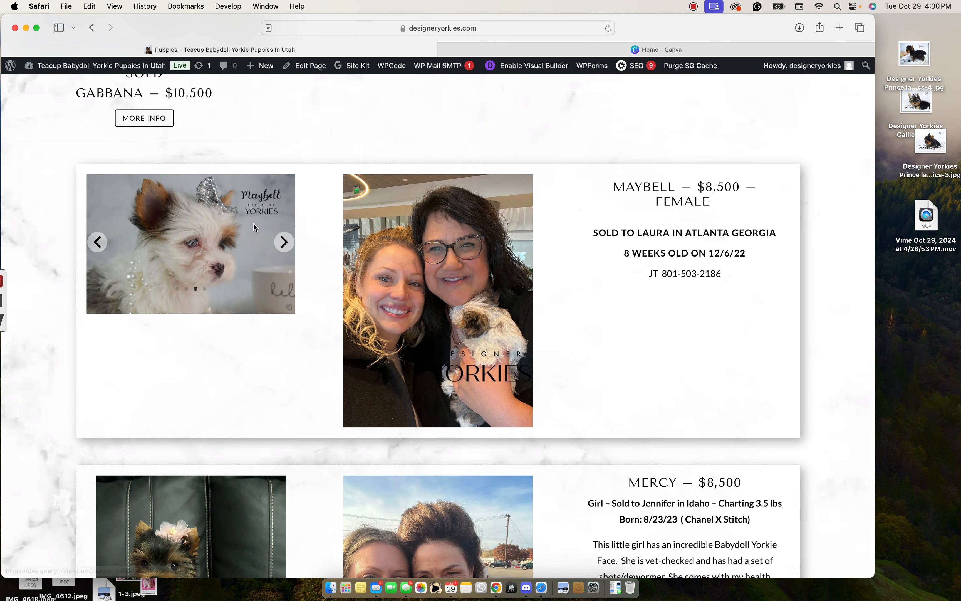
# - Open the Callie puppy page and enable the Visual Builder on it
pyautogui.scroll(5, 254, 224)
pyautogui.scroll(10, 254, 224)
pyautogui.scroll(1, 253, 225)
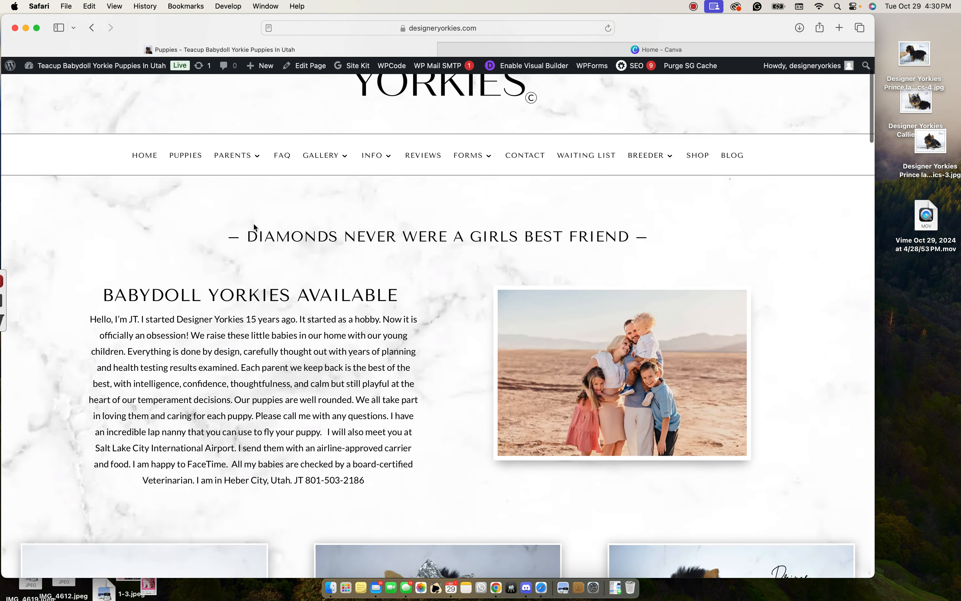
pyautogui.scroll(-9, 253, 224)
pyautogui.click(452, 308)
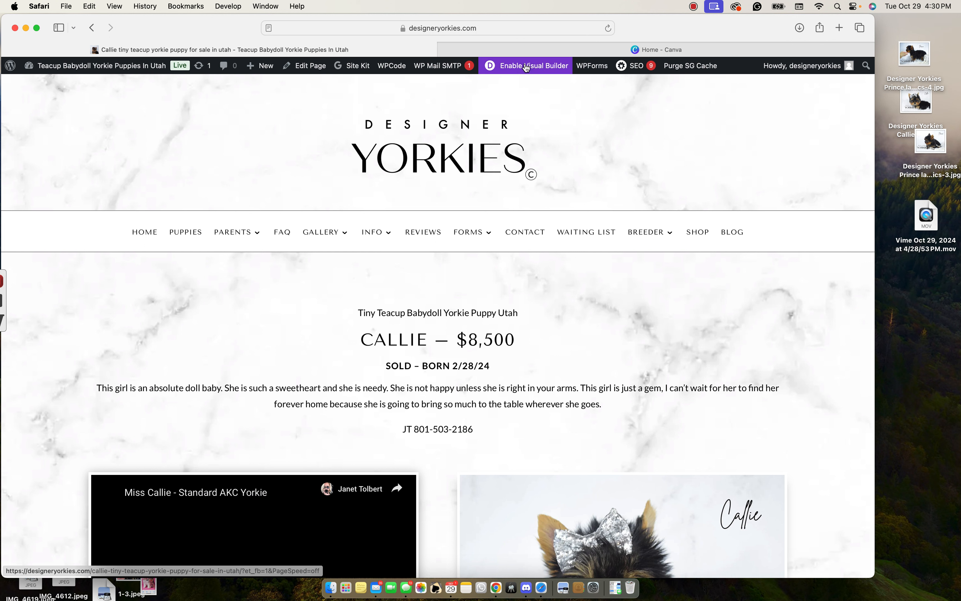
pyautogui.click(526, 68)
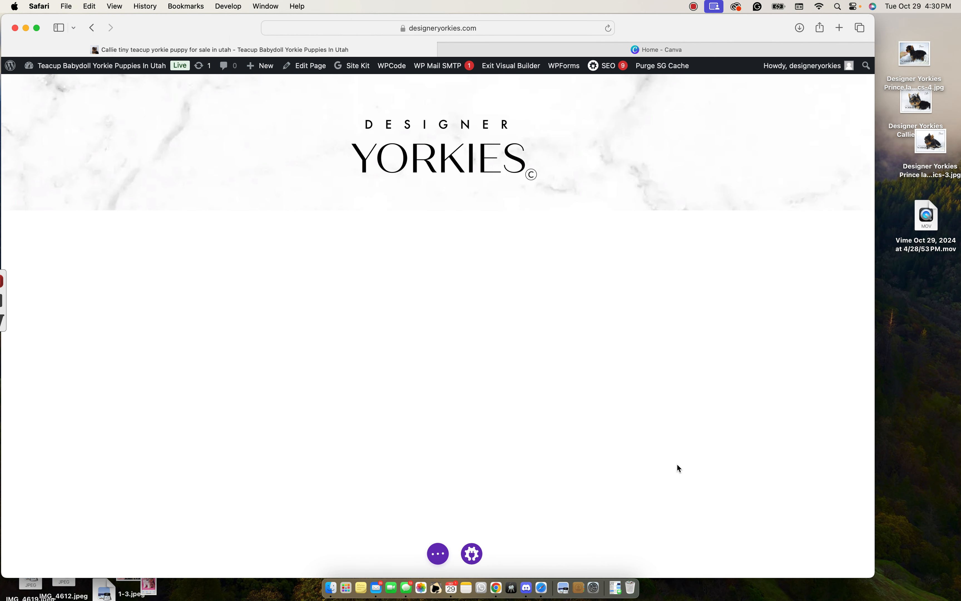
# - Insert a Gallery module below the Callie photo beside the video and move its settings window clear of the new gallery
pyautogui.scroll(-5, 660, 414)
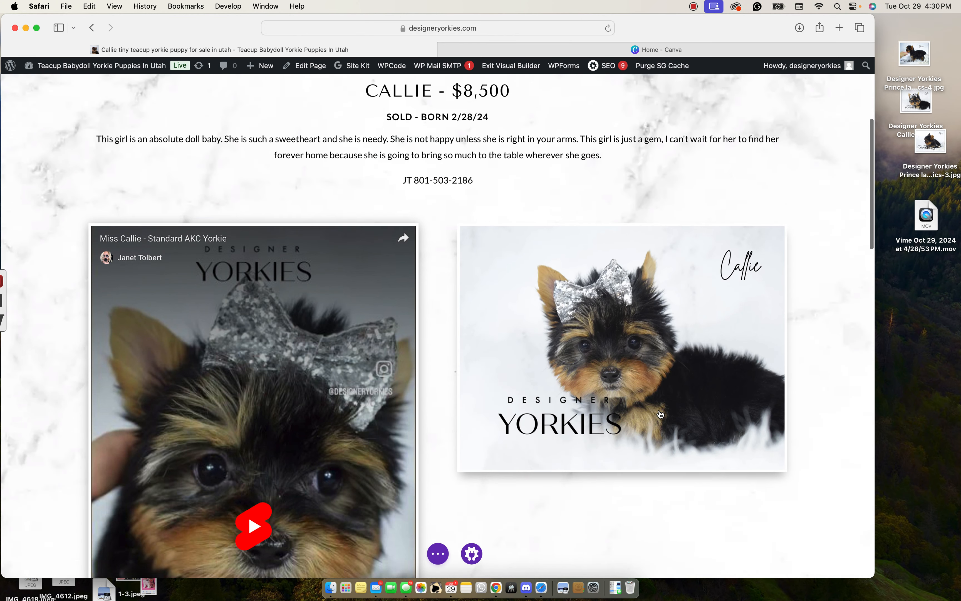
pyautogui.scroll(-2, 660, 415)
pyautogui.scroll(-5, 618, 283)
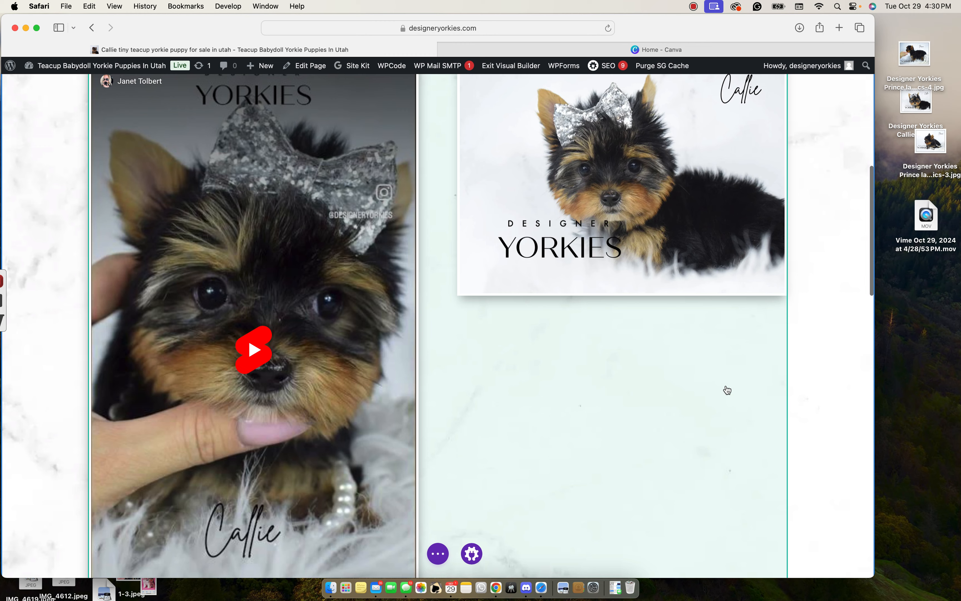
pyautogui.scroll(2, 661, 398)
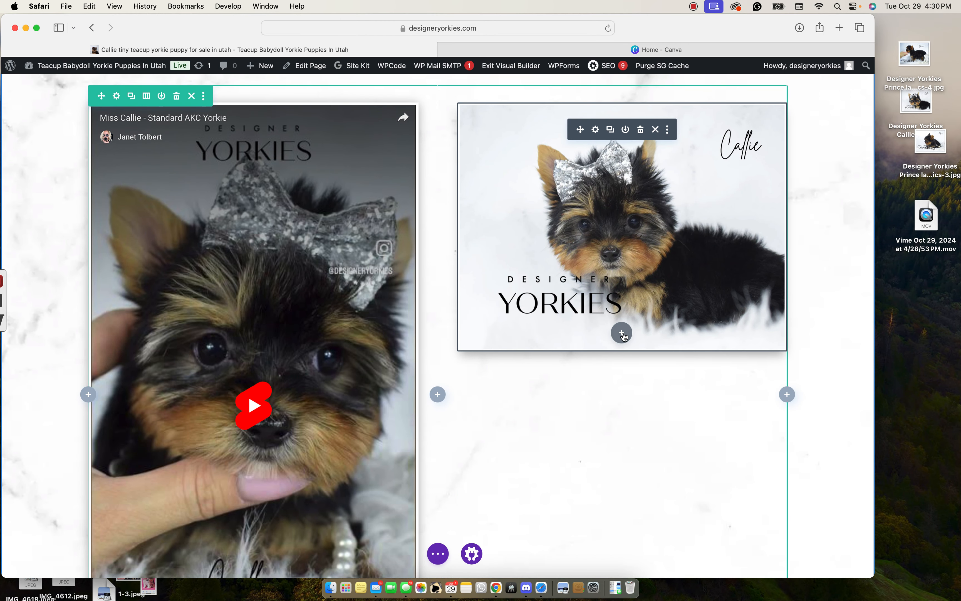
pyautogui.click(622, 333)
pyautogui.scroll(-5, 631, 249)
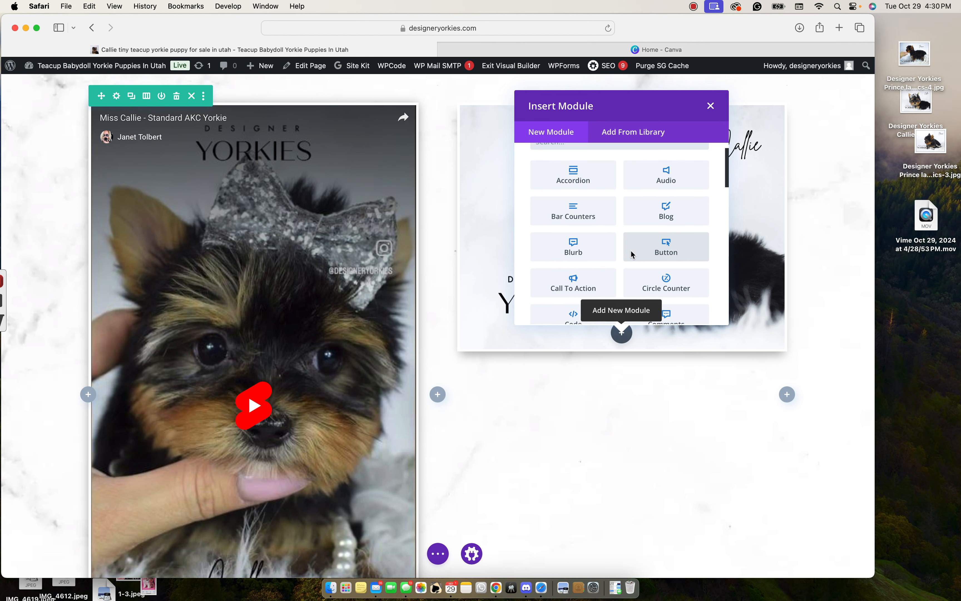
pyautogui.scroll(-2, 631, 250)
pyautogui.scroll(8, 631, 249)
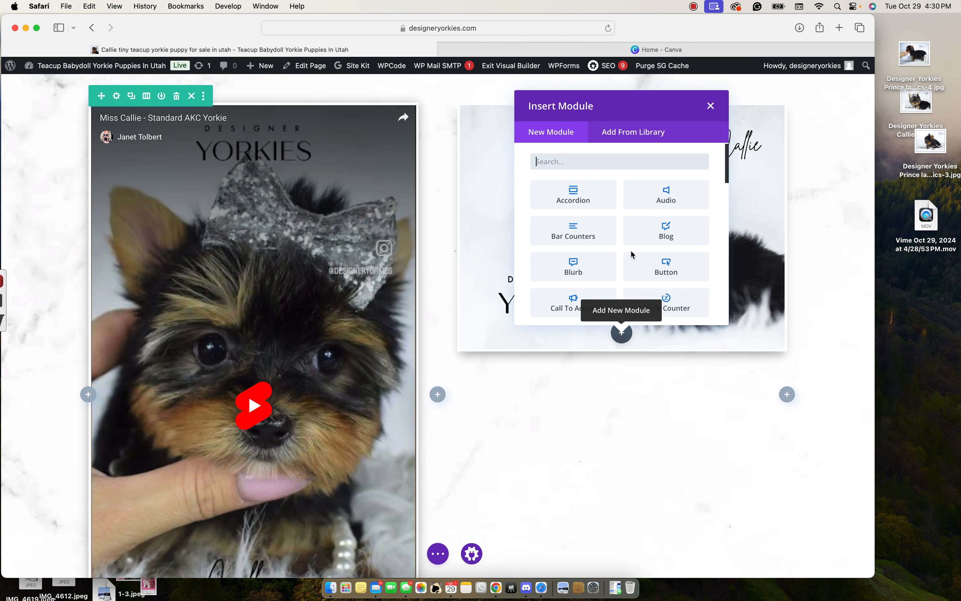
pyautogui.scroll(-3, 631, 250)
pyautogui.scroll(-4, 631, 254)
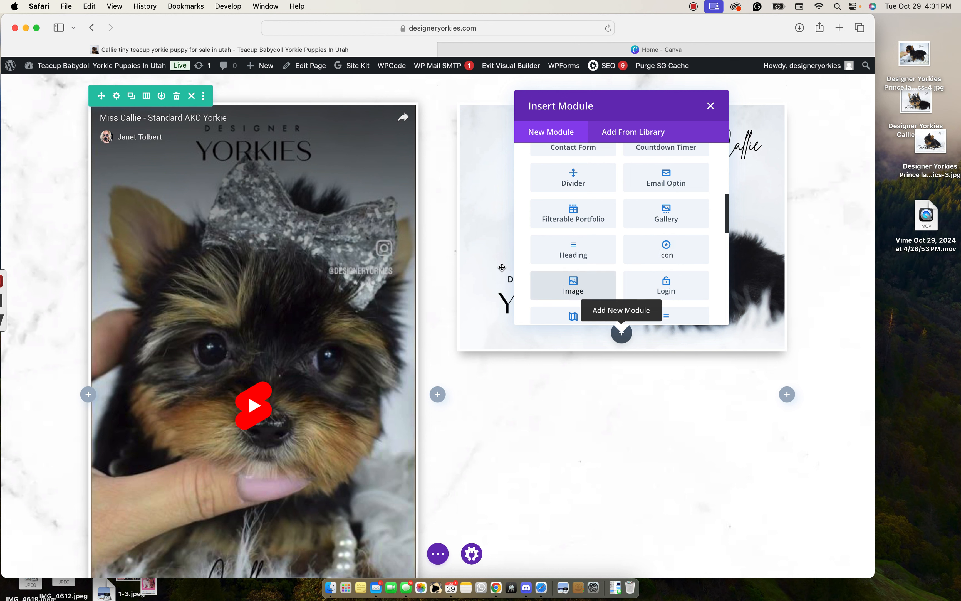
pyautogui.click(670, 217)
pyautogui.moveTo(717, 158); pyautogui.dragTo(316, 123)
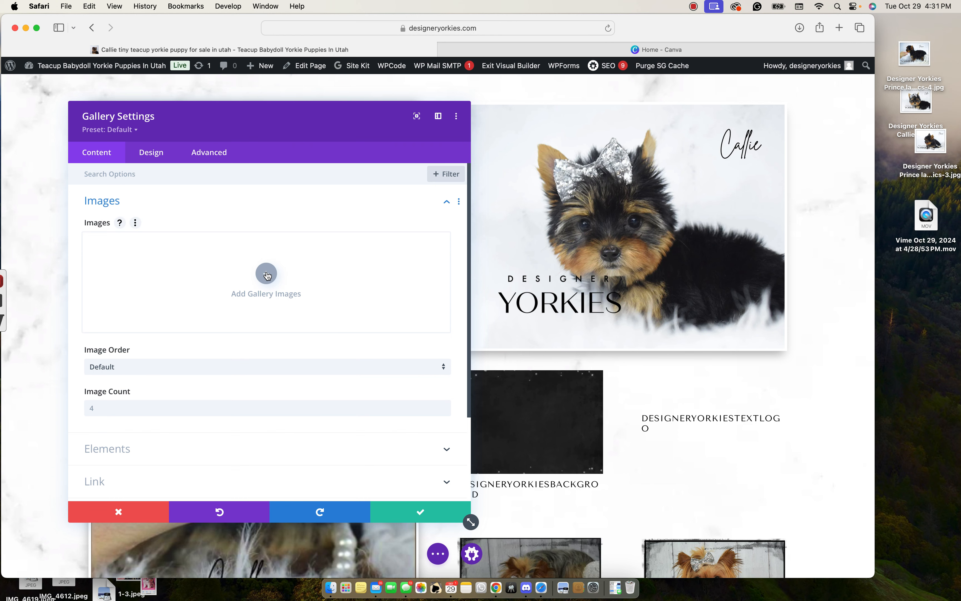
# - Start adding gallery images from the media library, selecting three neighbouring Bellamy puppy photos, including Bellamy-5.png and Bellamy-7.png
pyautogui.click(266, 274)
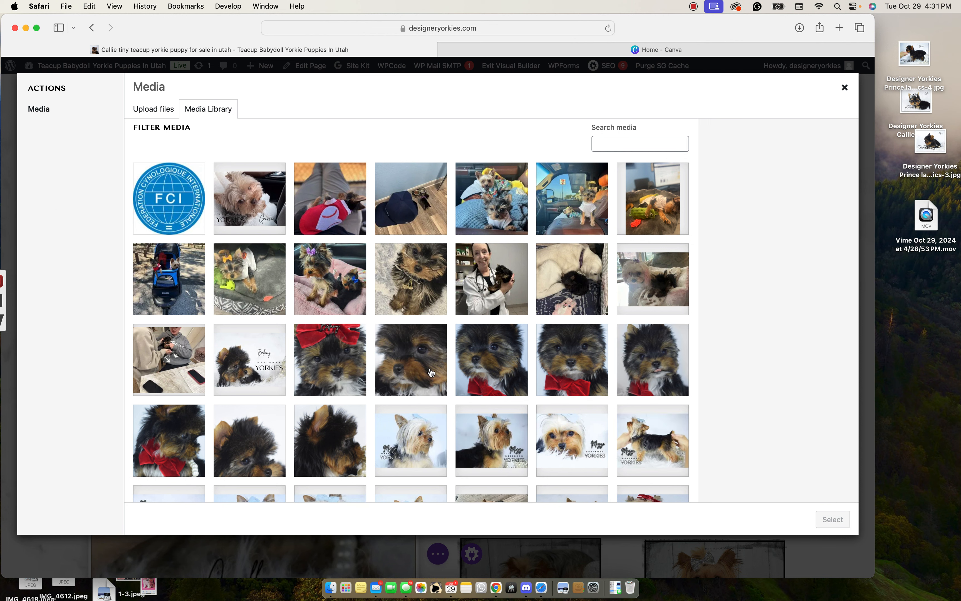
pyautogui.click(431, 372)
pyautogui.click(501, 372)
pyautogui.click(579, 370)
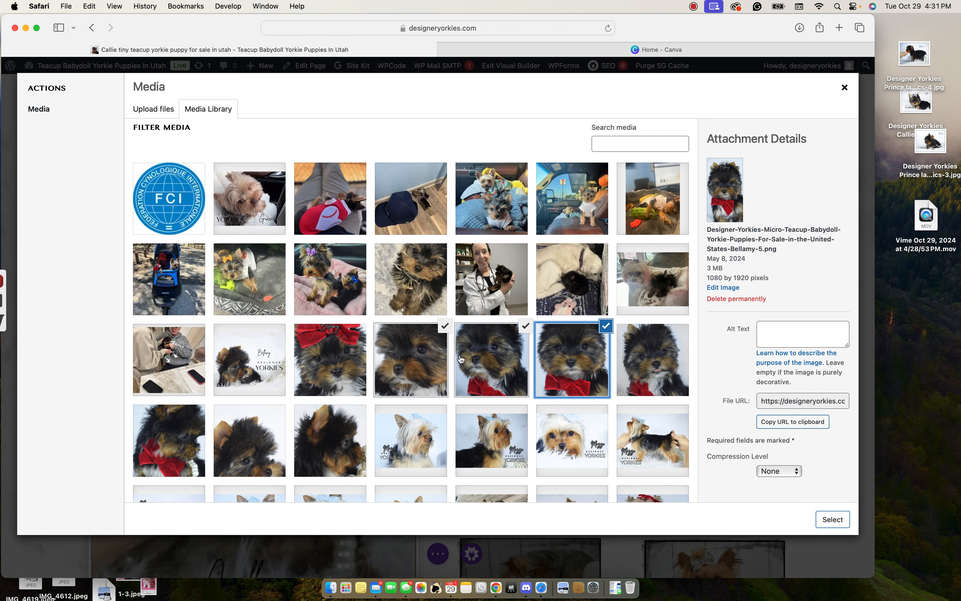
pyautogui.click(507, 365)
pyautogui.click(393, 334)
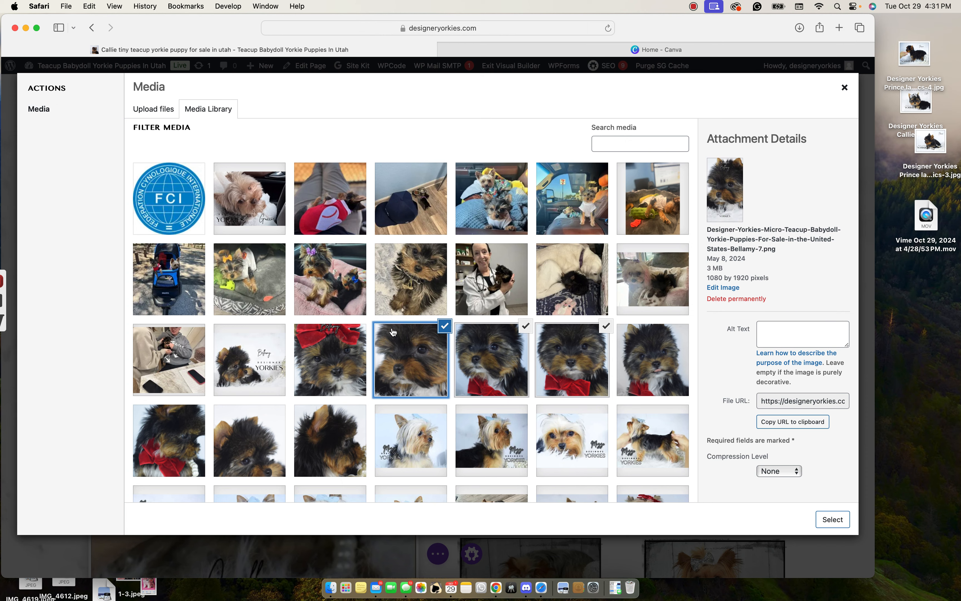
pyautogui.click(166, 111)
pyautogui.moveTo(955, 176); pyautogui.dragTo(931, 91)
pyautogui.moveTo(927, 158); pyautogui.dragTo(904, 66)
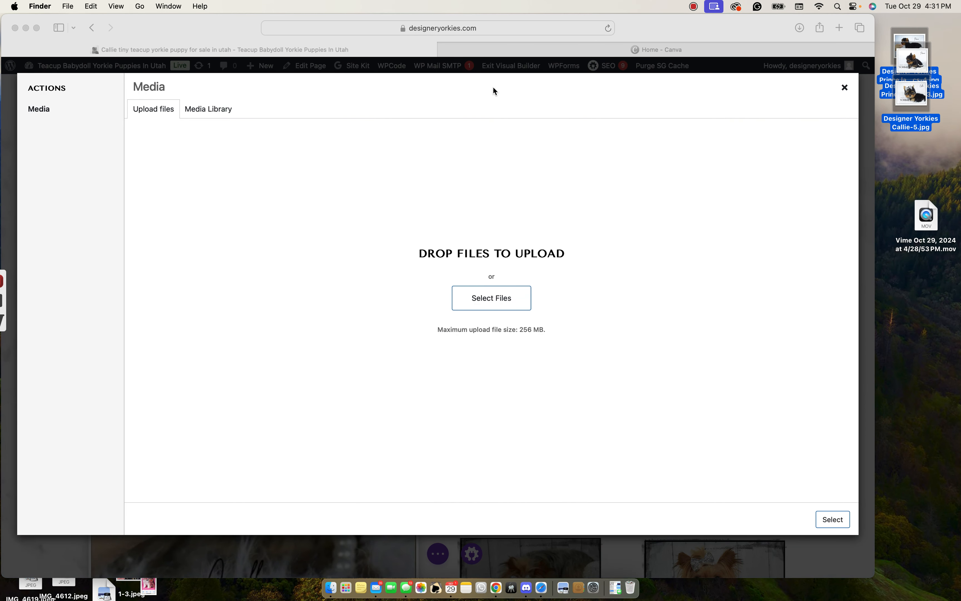
pyautogui.click(497, 299)
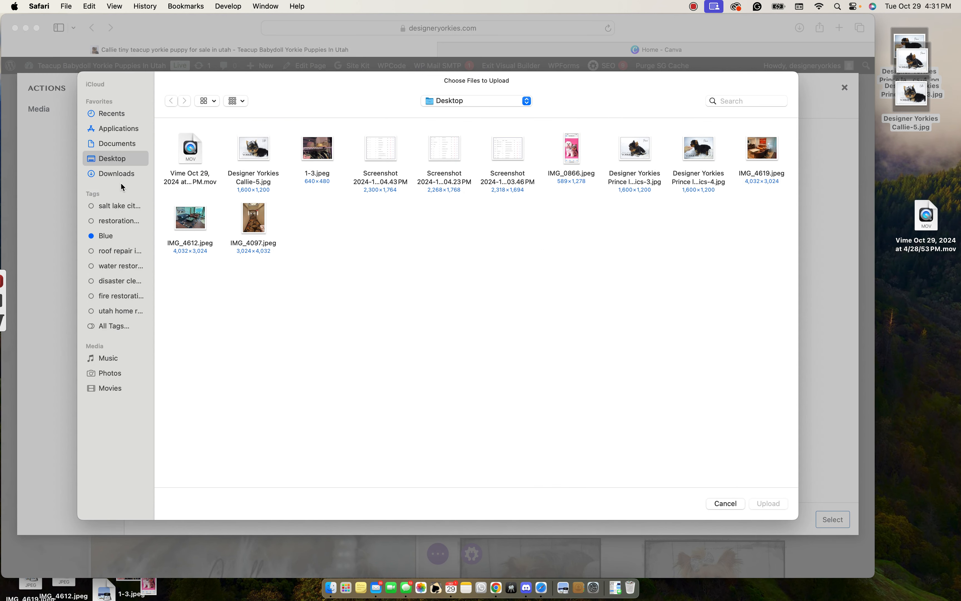
pyautogui.click(117, 174)
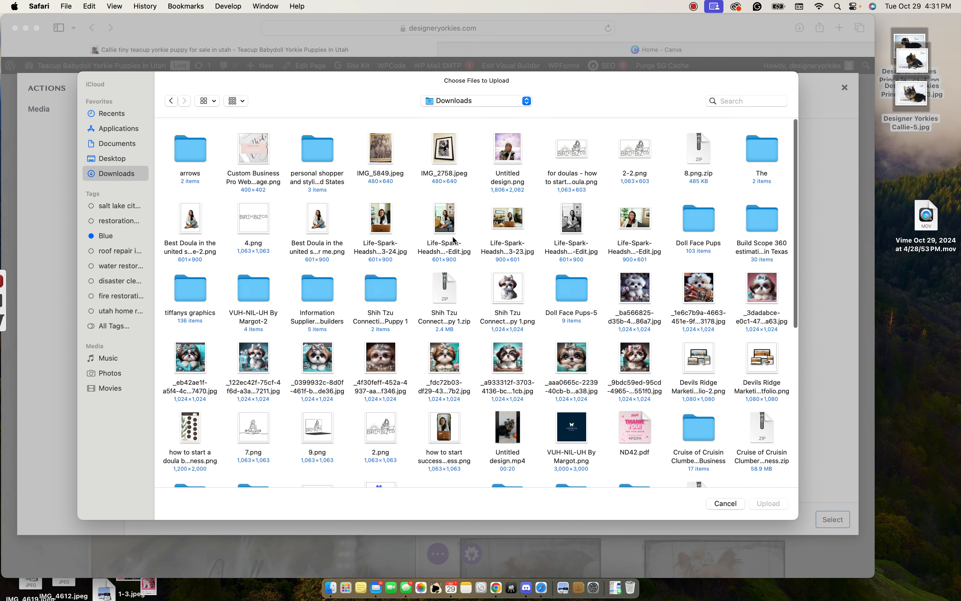
pyautogui.click(724, 503)
pyautogui.click(221, 111)
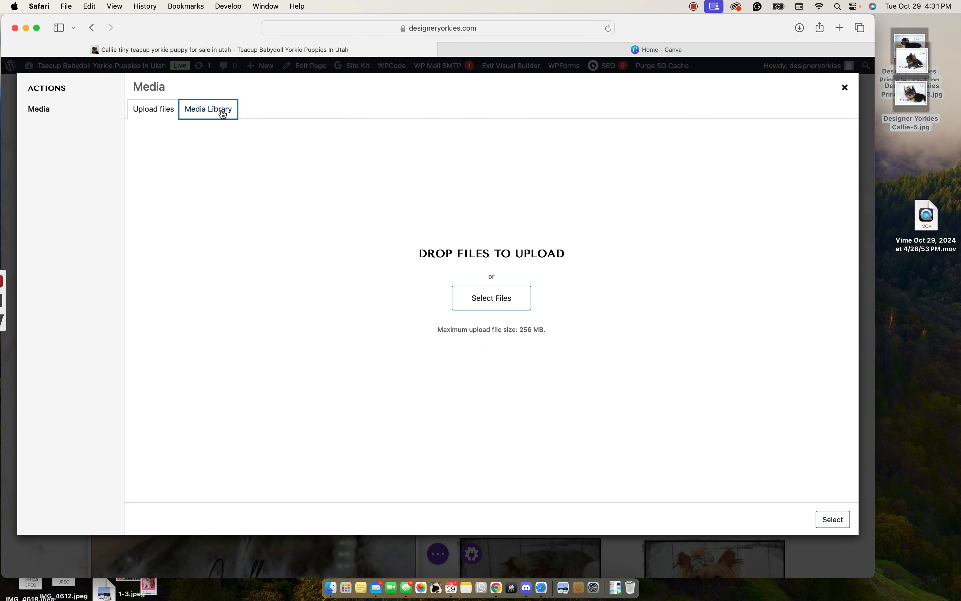
# - Add four Mozzi photos, copies 2-7, 2-3, 2-2 and 2-1, to the selection and insert all selected images into the gallery
pyautogui.scroll(-3, 536, 401)
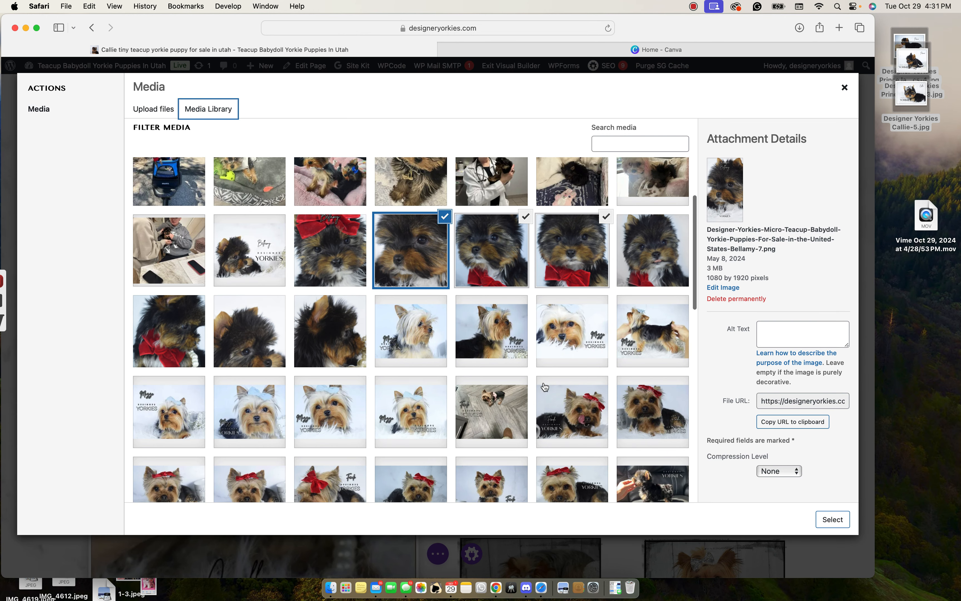
pyautogui.click(488, 339)
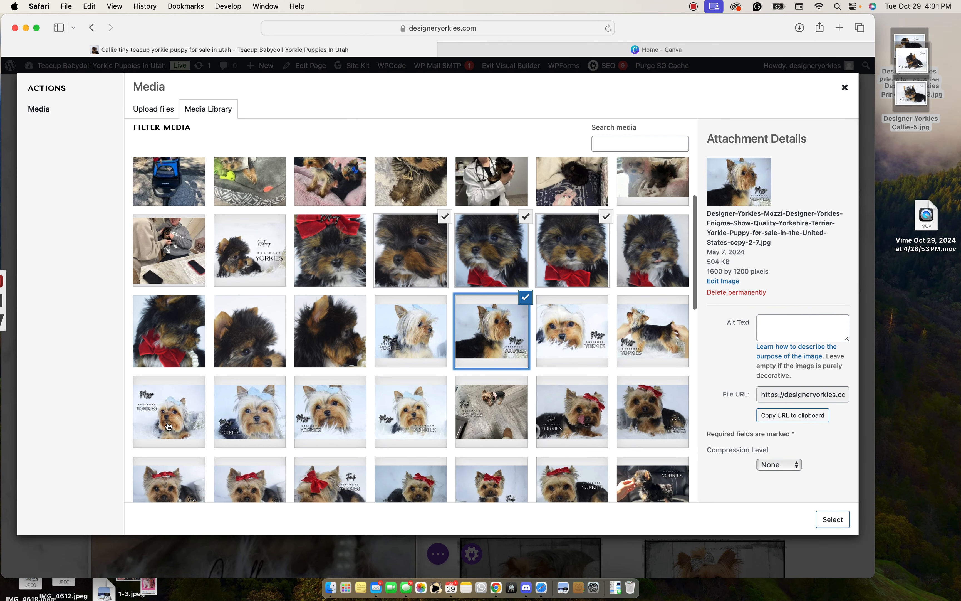
pyautogui.click(238, 415)
pyautogui.click(330, 417)
pyautogui.click(420, 422)
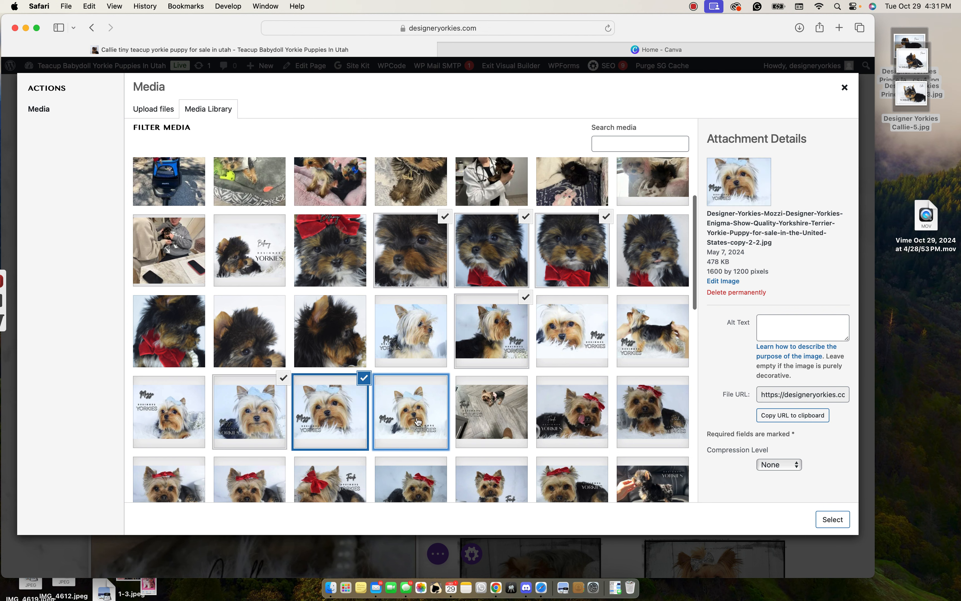
pyautogui.click(830, 520)
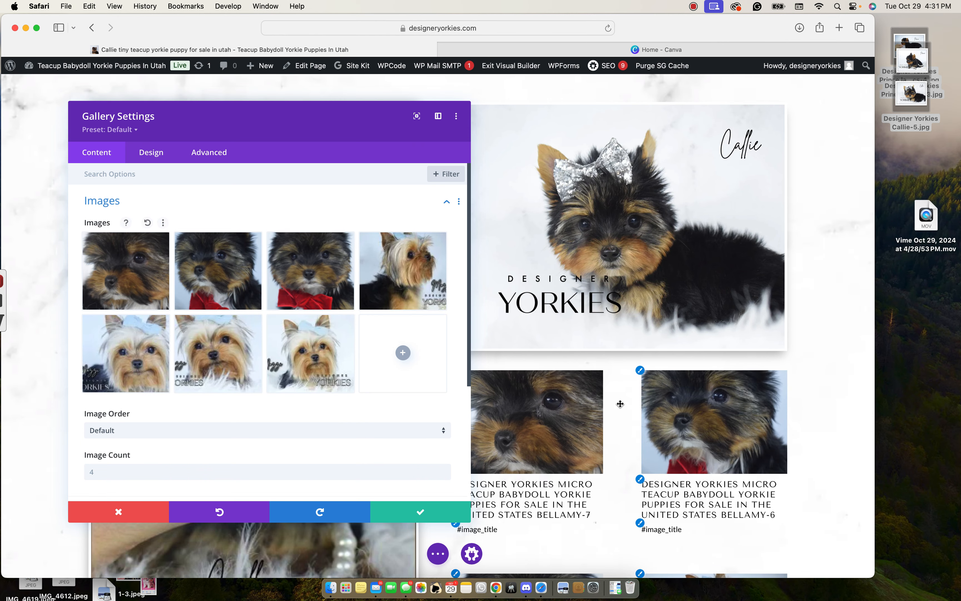
# - Remove the three Bellamy photos from the gallery and reorder the Mozzi photos as copy 2-2, 2-3, 2-7, 2-1
pyautogui.scroll(-4, 663, 436)
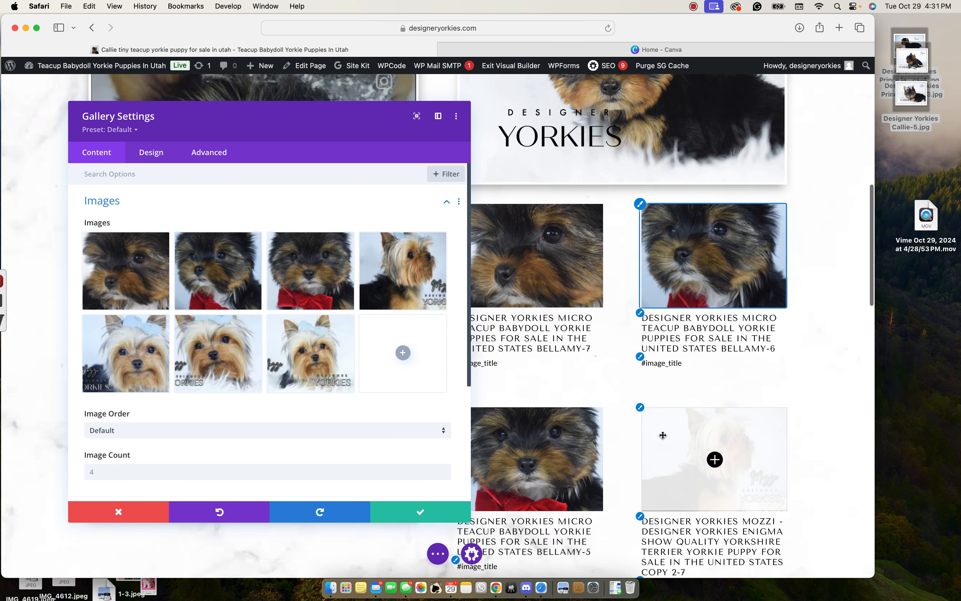
pyautogui.click(346, 242)
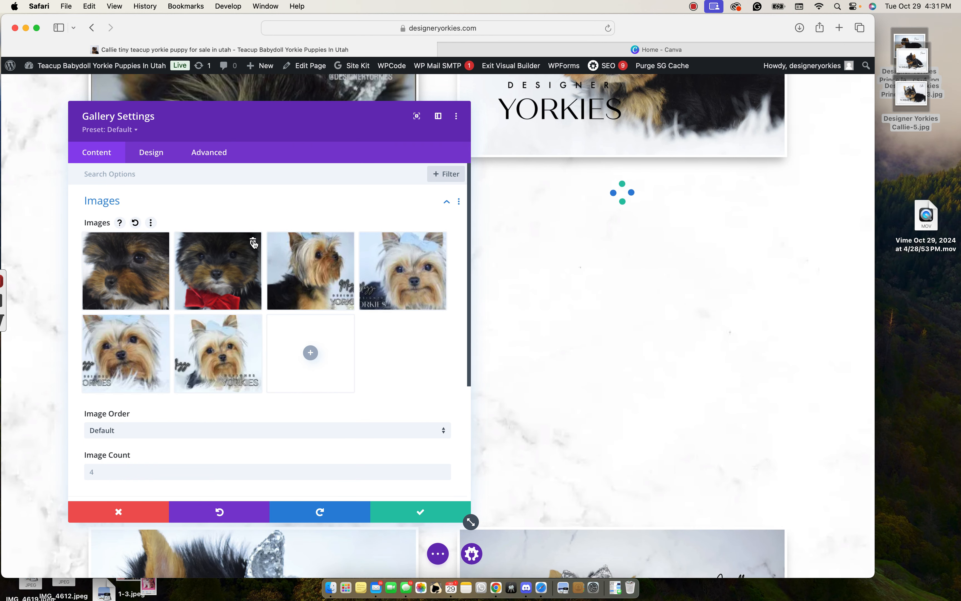
pyautogui.click(254, 242)
pyautogui.moveTo(316, 268); pyautogui.dragTo(218, 270)
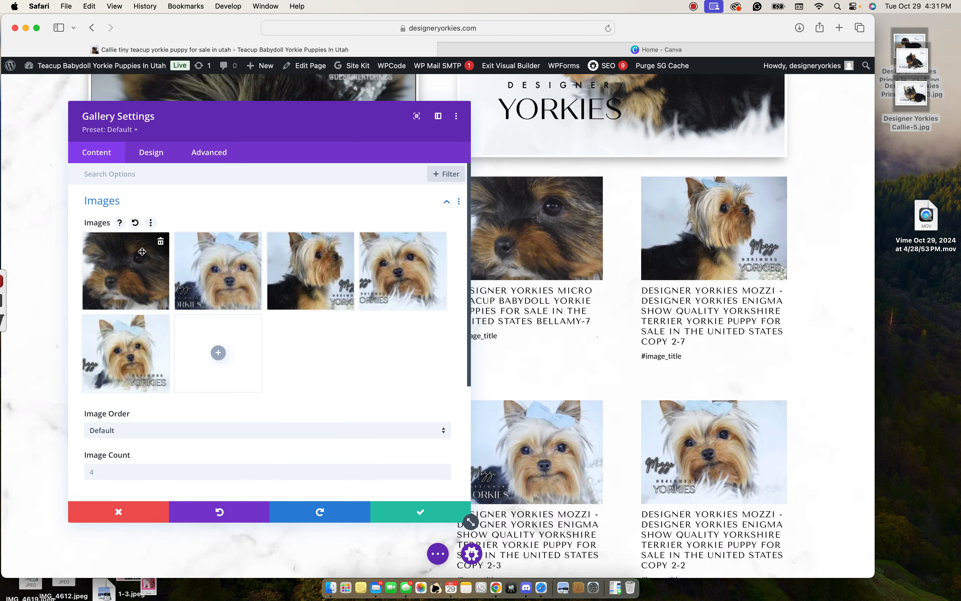
pyautogui.moveTo(401, 282); pyautogui.dragTo(144, 282)
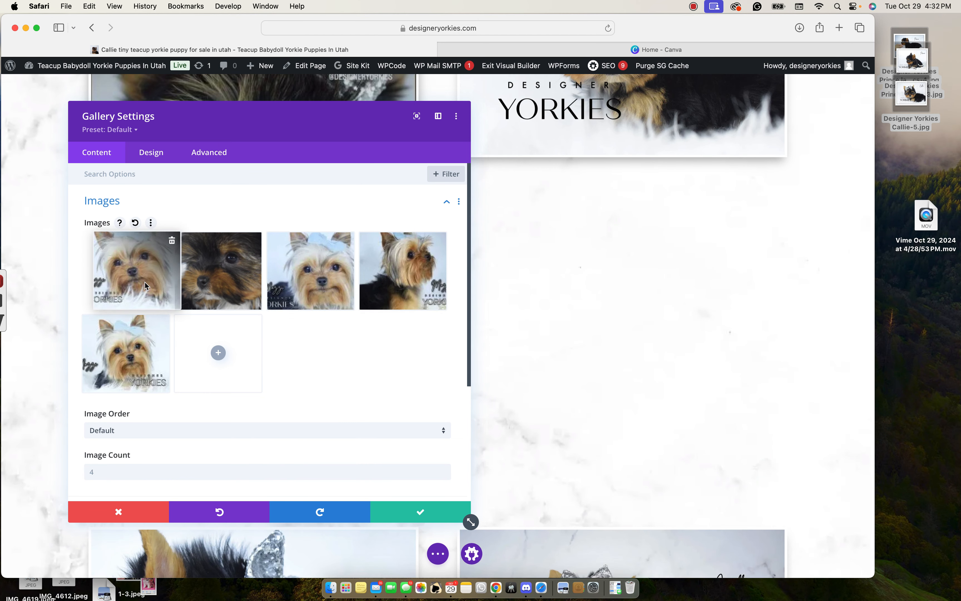
pyautogui.rightClick(253, 241)
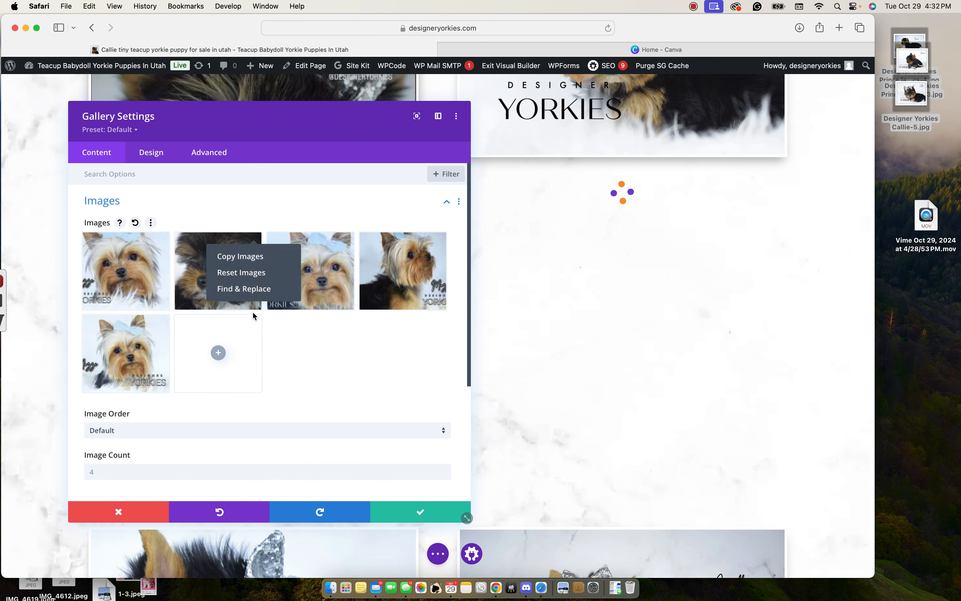
pyautogui.click(254, 242)
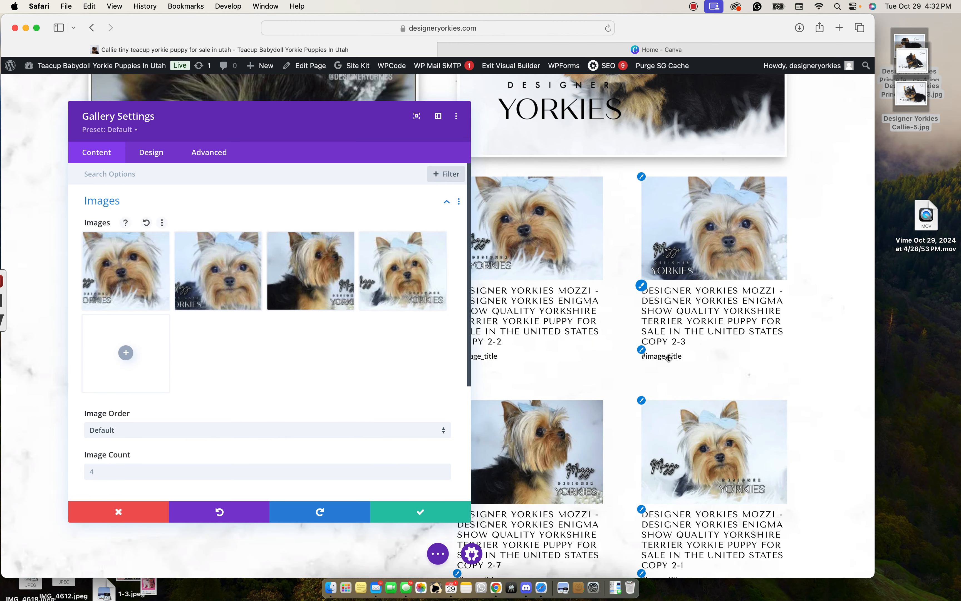
# - Turn off Show Title and Caption for the gallery images
pyautogui.scroll(-5, 354, 316)
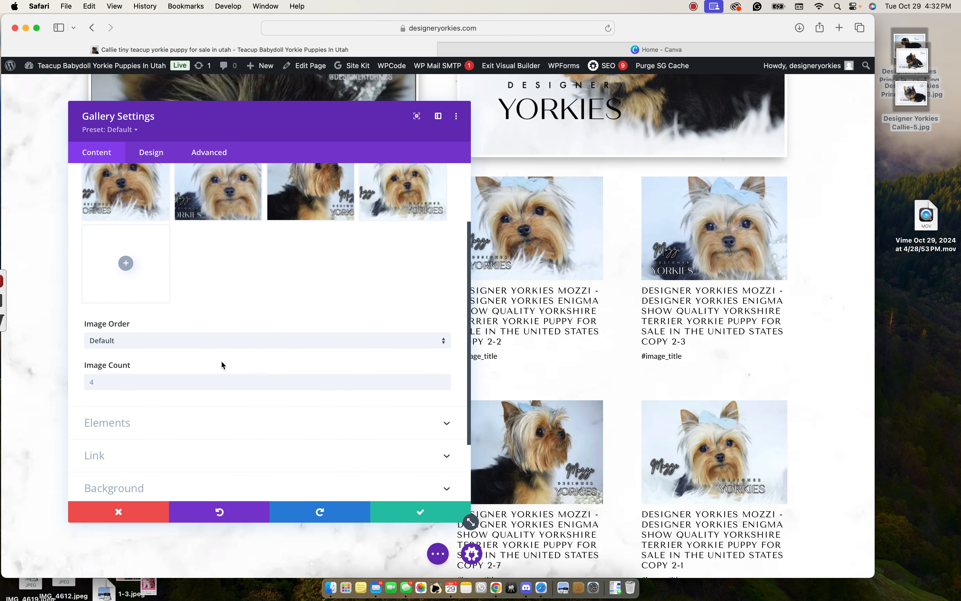
pyautogui.click(138, 433)
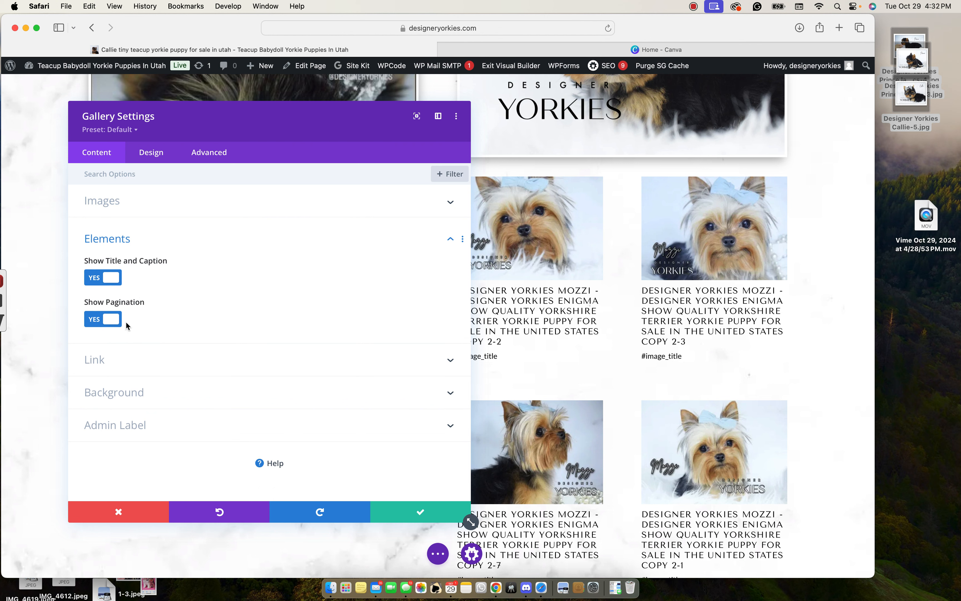
pyautogui.click(111, 278)
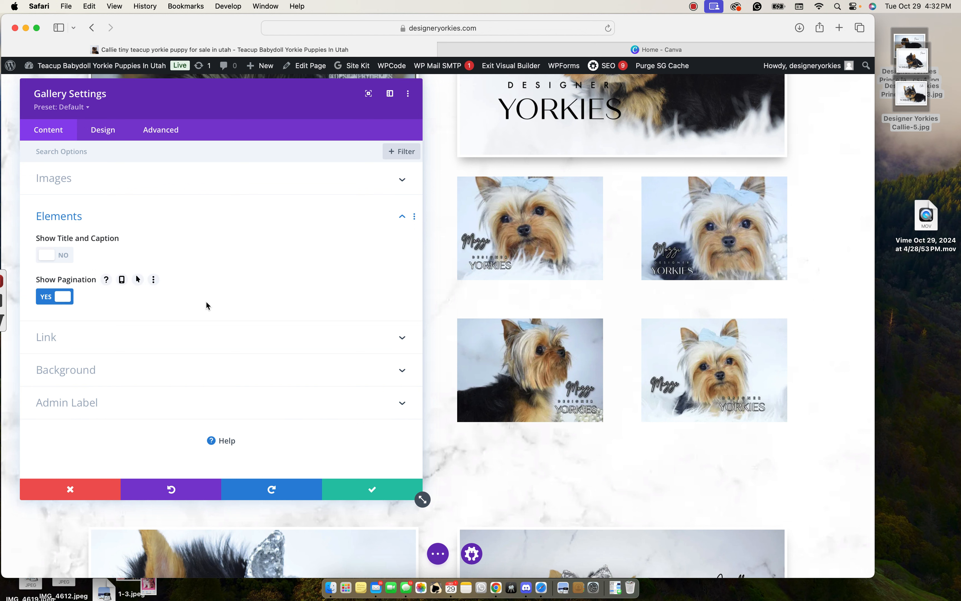
# - Set the gallery layout to Slider, look at the Advanced options and close the gallery settings
pyautogui.click(101, 132)
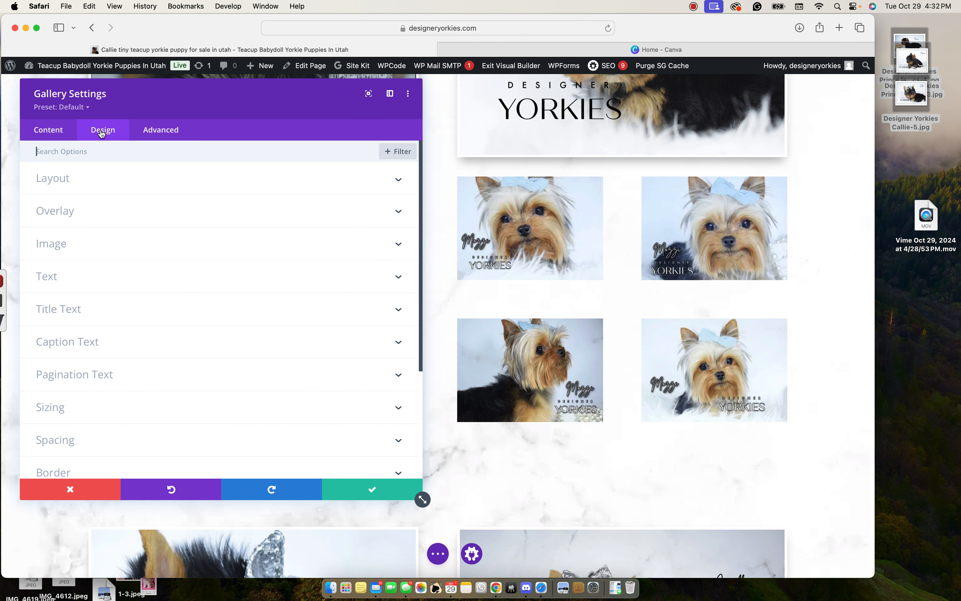
pyautogui.click(81, 186)
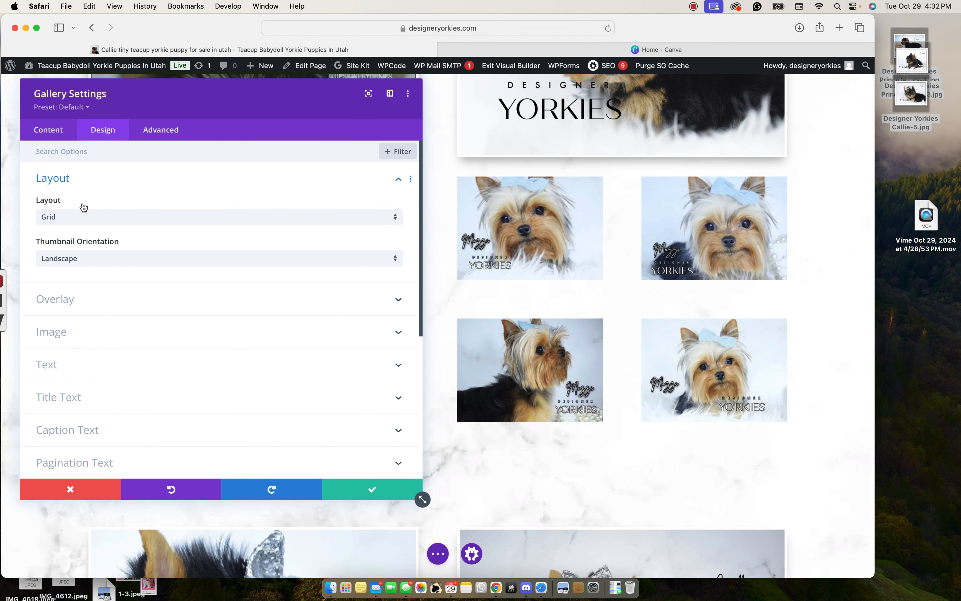
pyautogui.click(85, 222)
pyautogui.rightClick(80, 245)
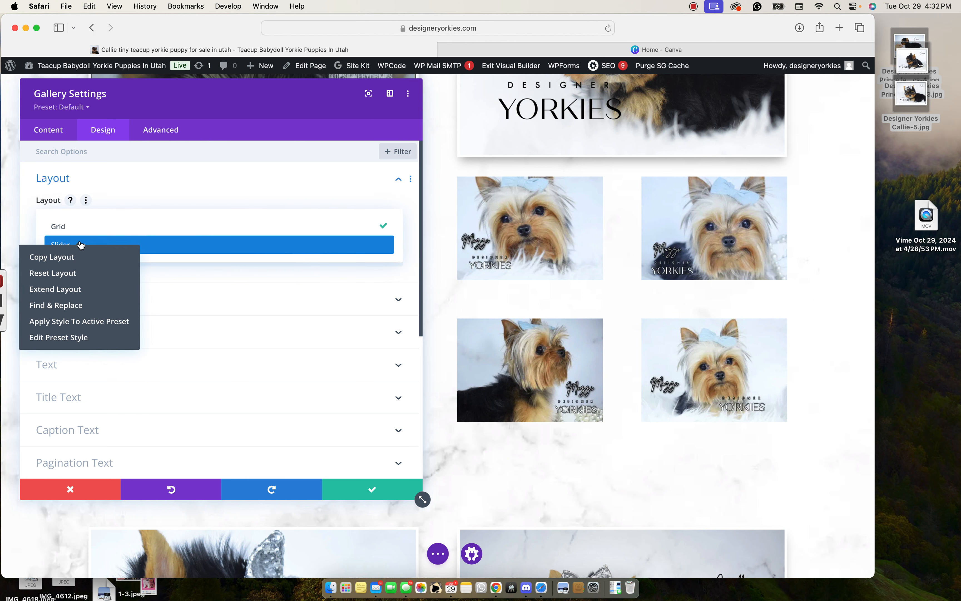
pyautogui.click(154, 245)
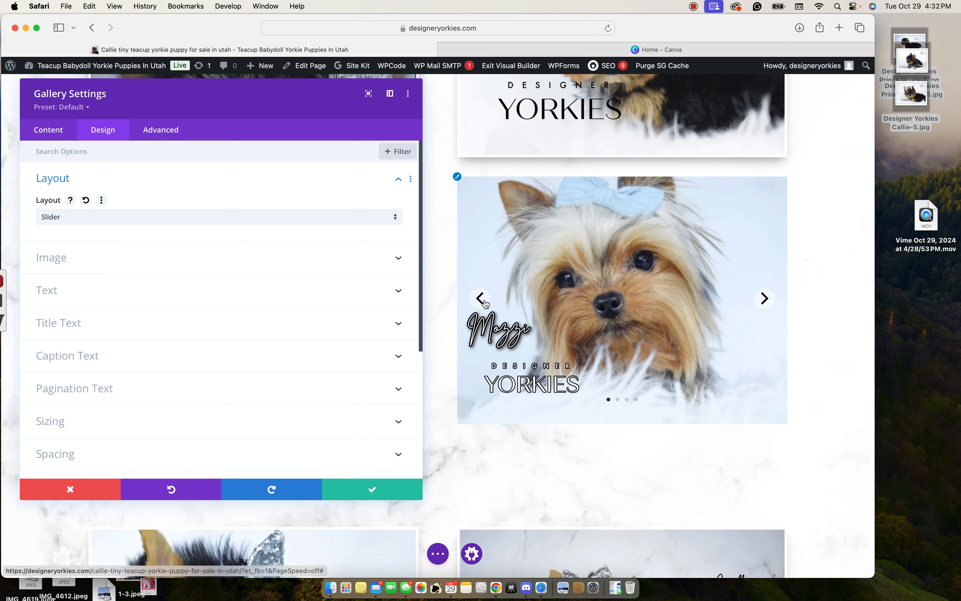
pyautogui.click(163, 135)
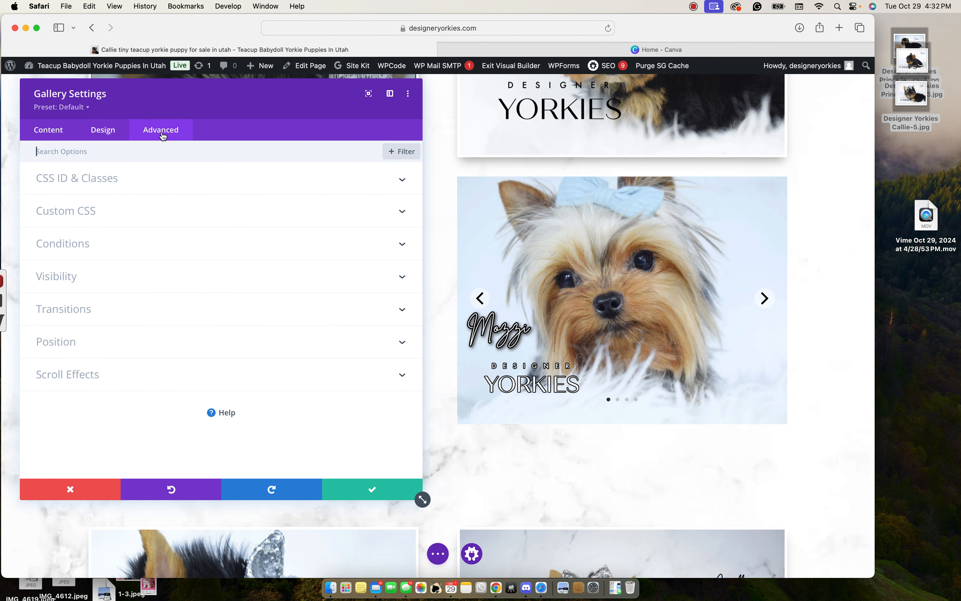
pyautogui.click(334, 490)
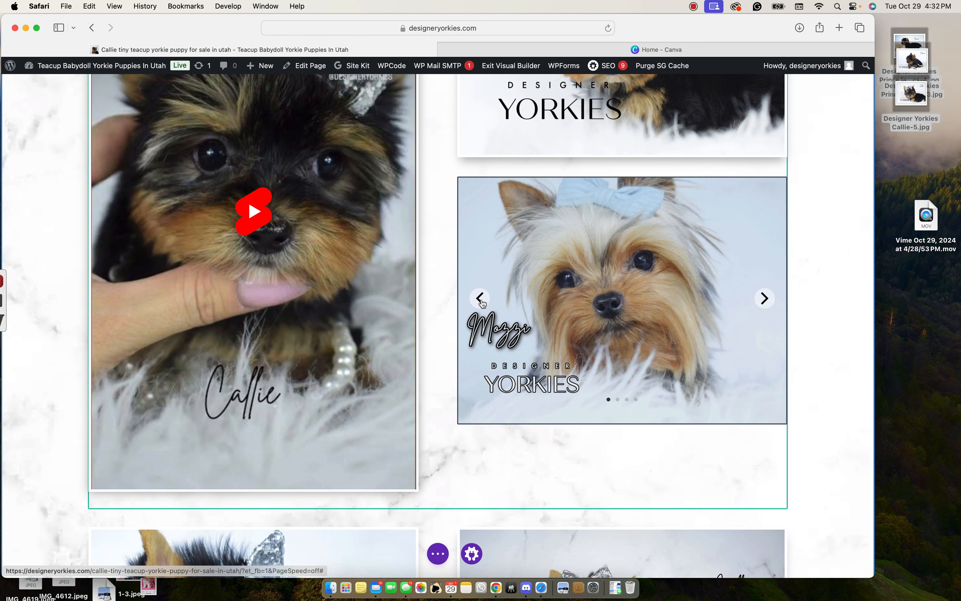
# - Look over the Callie page around the new gallery and browse through all the slides of its image slider
pyautogui.scroll(2, 477, 300)
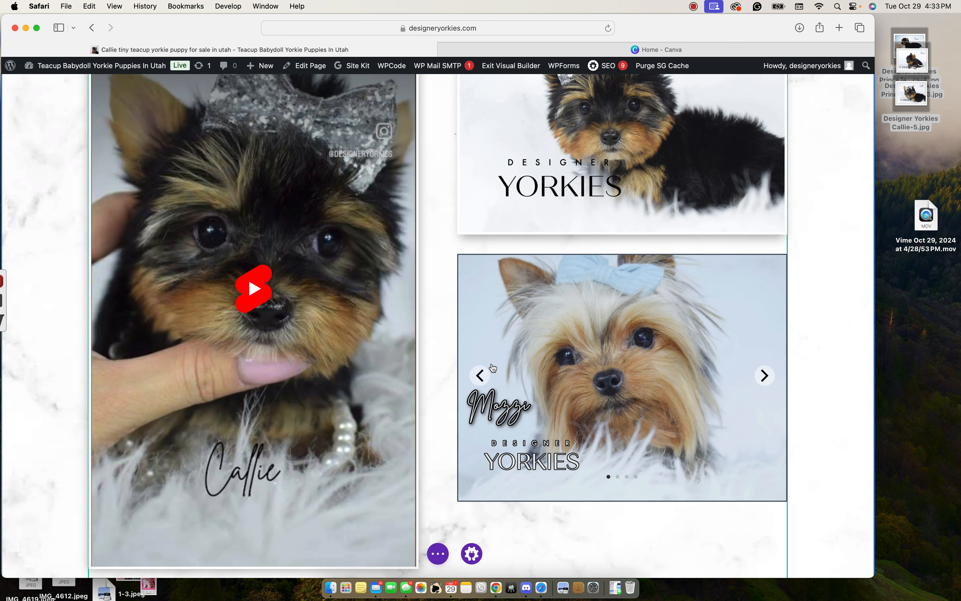
pyautogui.scroll(1, 493, 368)
pyautogui.scroll(-3, 493, 368)
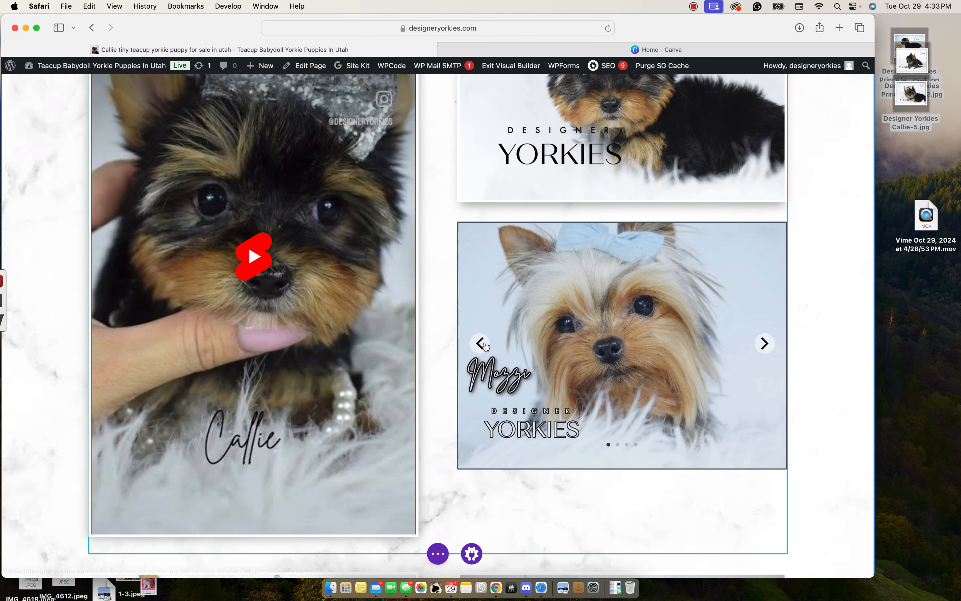
pyautogui.scroll(-15, 490, 348)
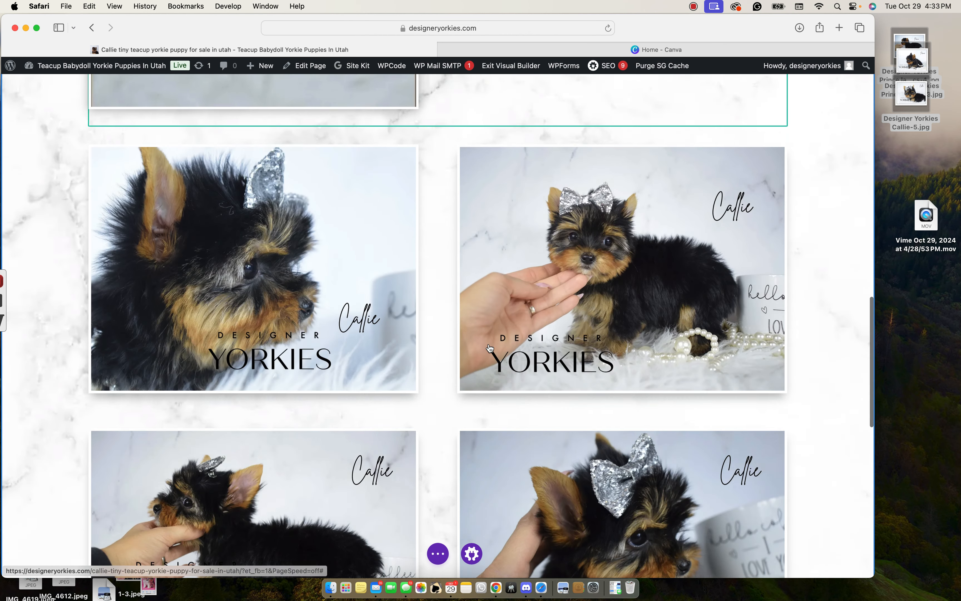
pyautogui.scroll(12, 490, 348)
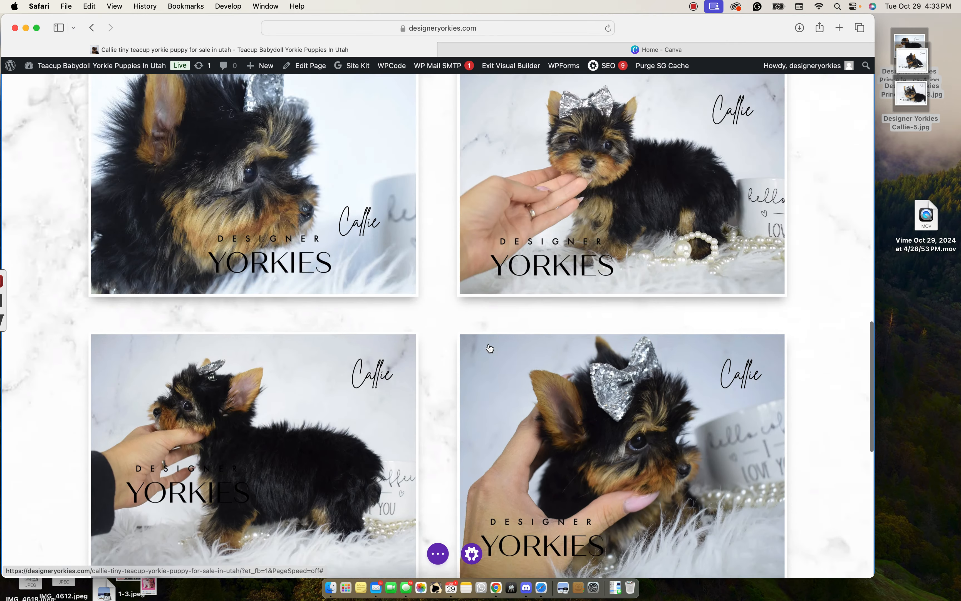
pyautogui.scroll(2, 489, 349)
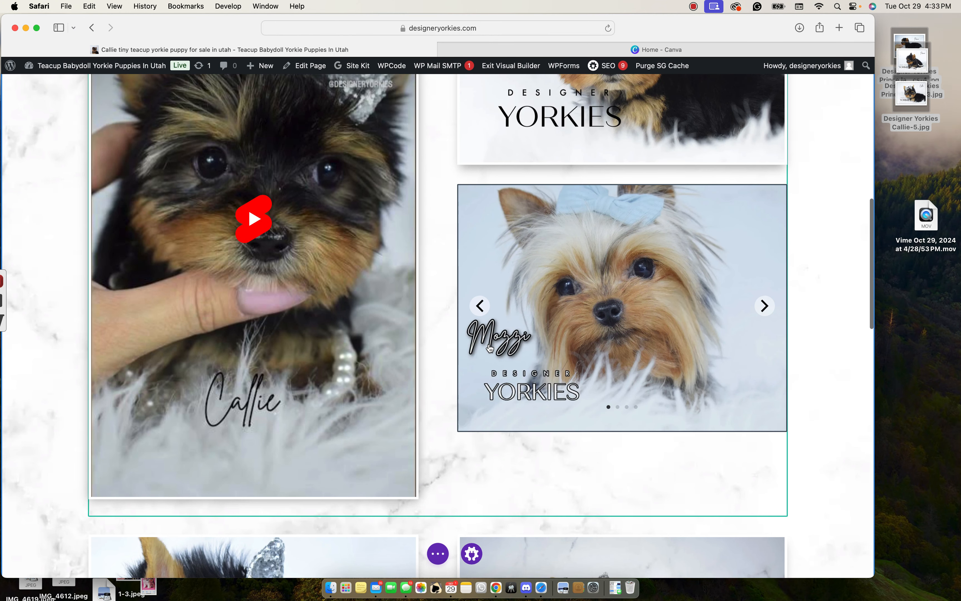
pyautogui.click(765, 306)
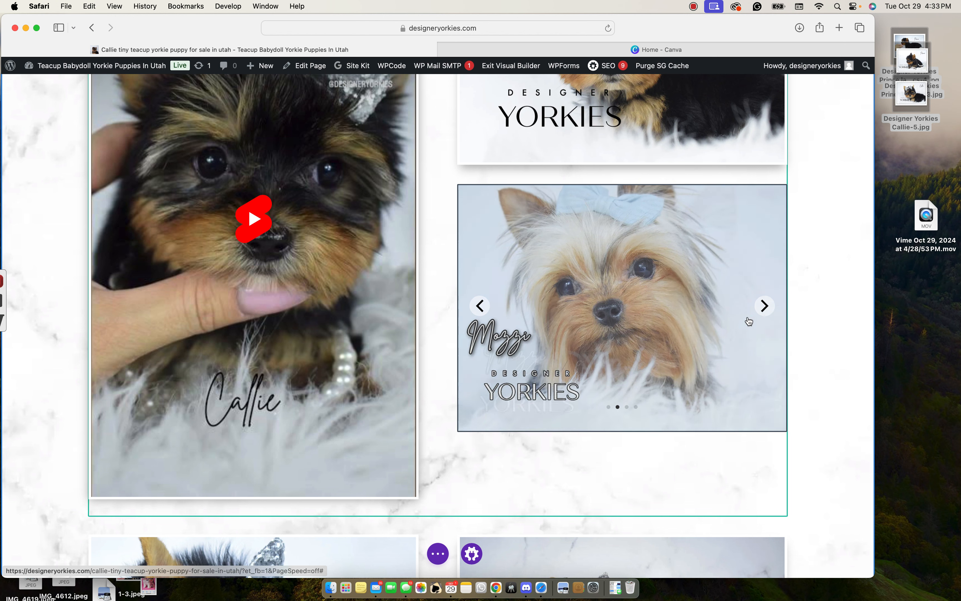
pyautogui.click(769, 310)
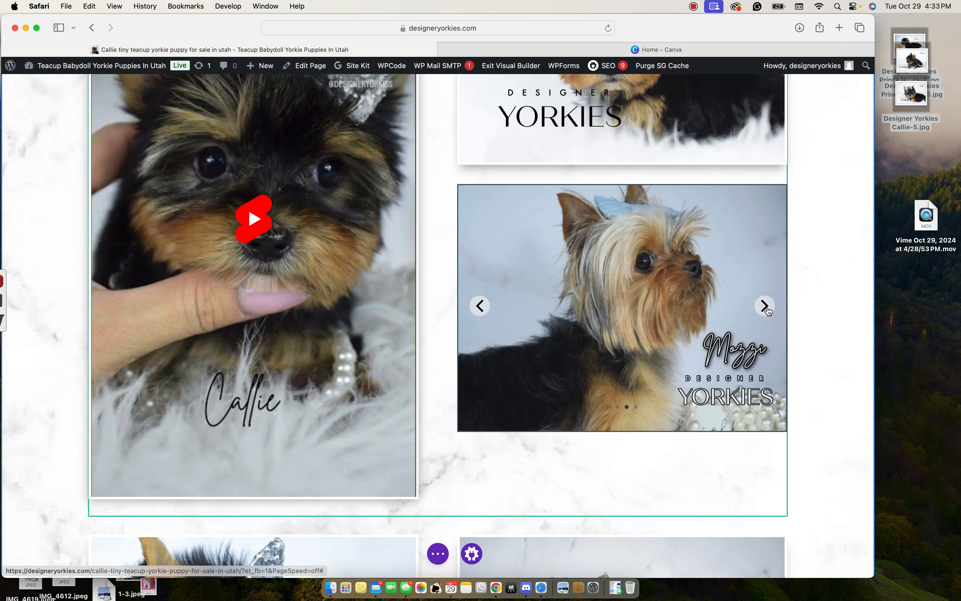
pyautogui.click(766, 312)
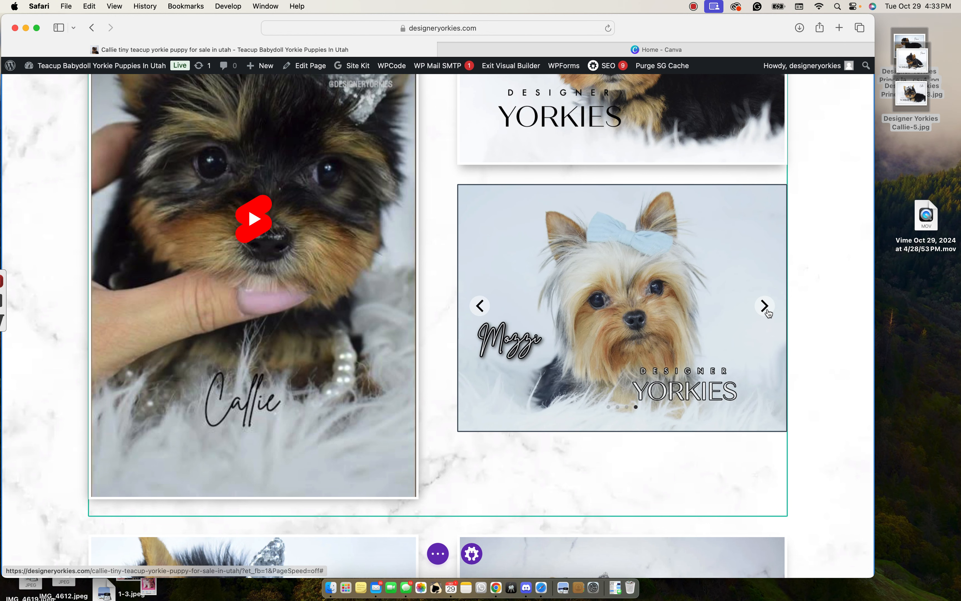
pyautogui.click(767, 311)
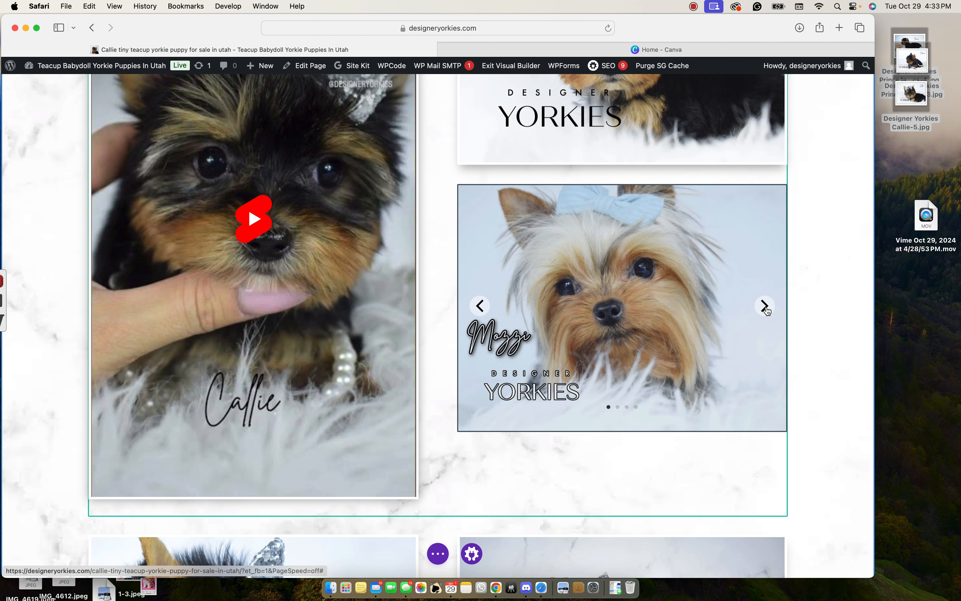
pyautogui.scroll(4, 622, 327)
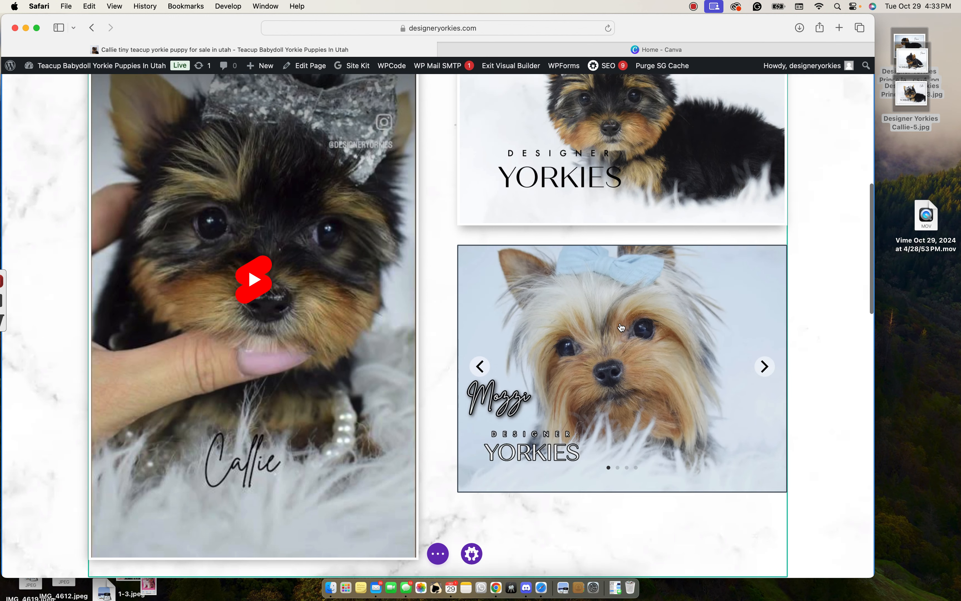
pyautogui.scroll(-3, 622, 327)
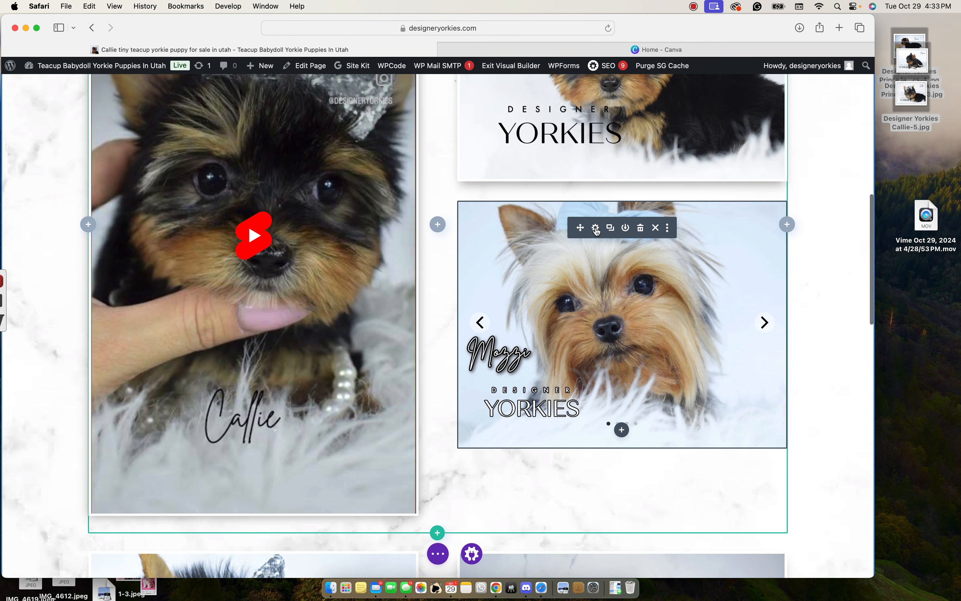
# - Reopen the gallery module's settings and set its layout to Grid
pyautogui.click(596, 228)
pyautogui.click(103, 130)
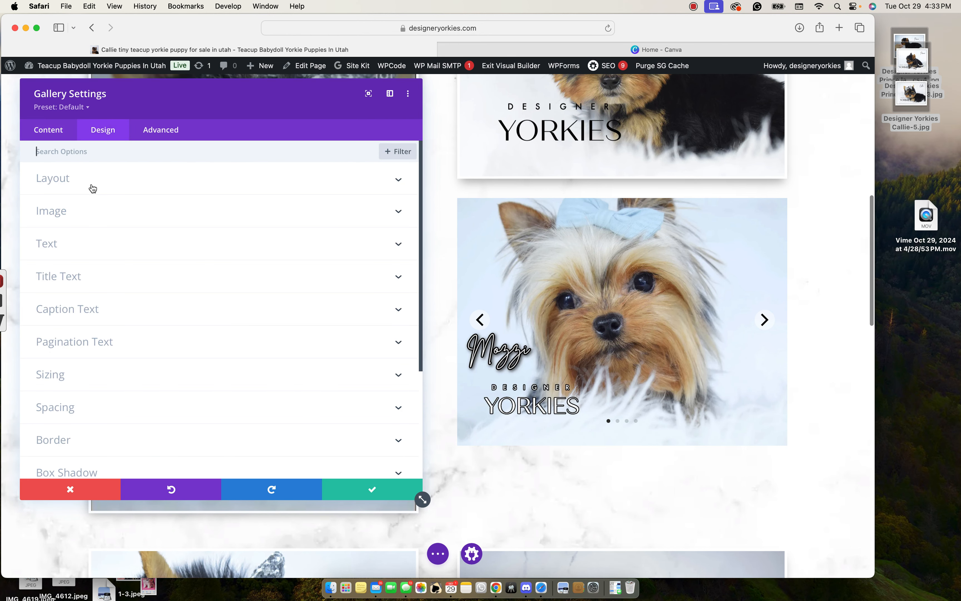
pyautogui.click(92, 188)
pyautogui.click(71, 220)
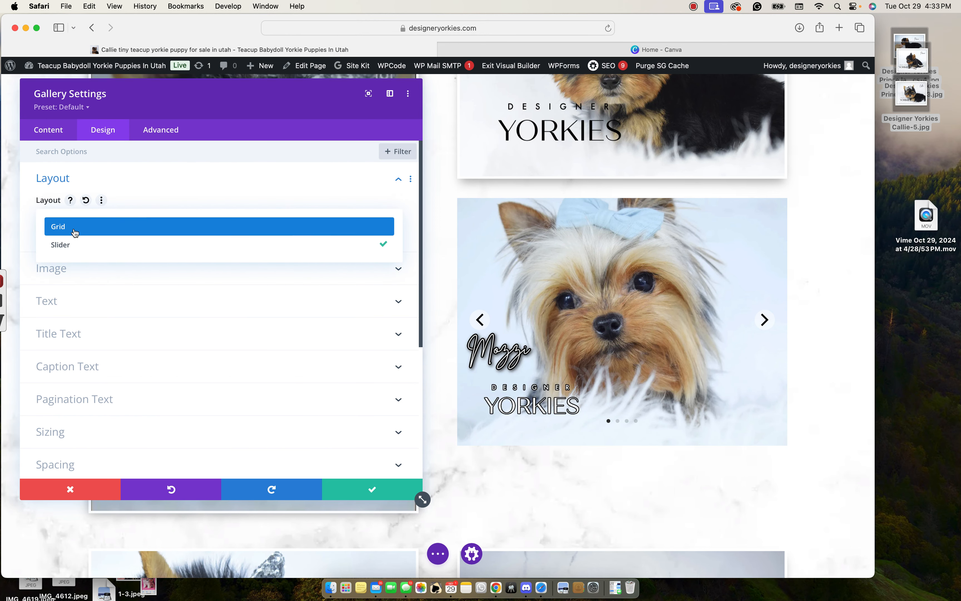
pyautogui.click(75, 227)
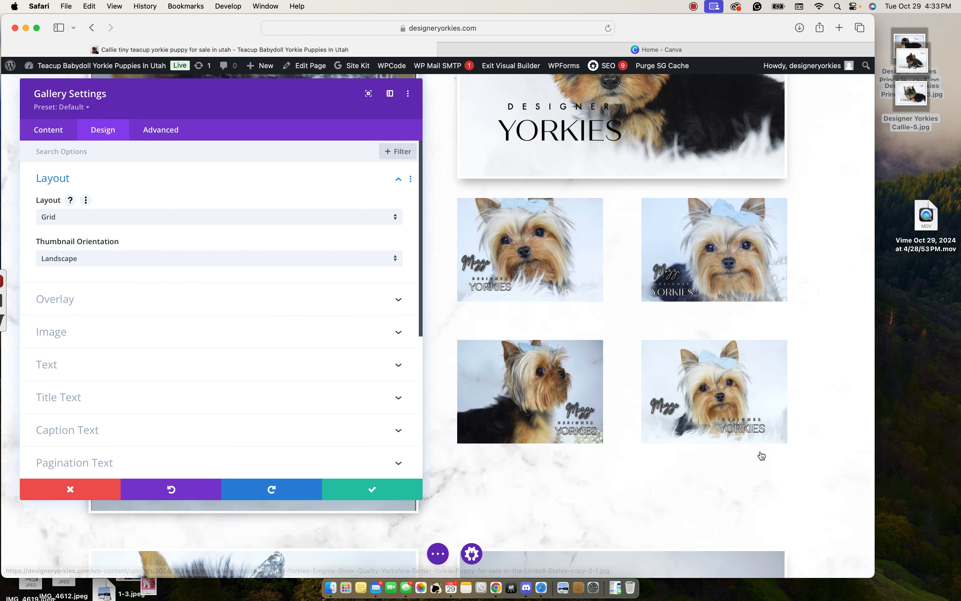
# - Add the Gucci, red-jersey puppy and navy cap photos from the media library to the gallery, view the grid's second page and save the settings
pyautogui.click(55, 135)
pyautogui.click(96, 180)
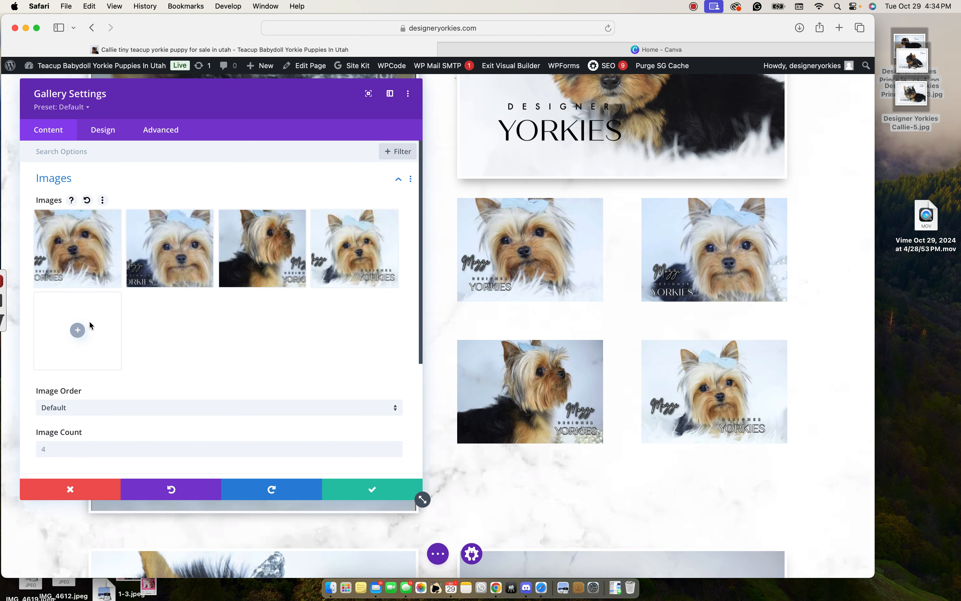
pyautogui.click(80, 331)
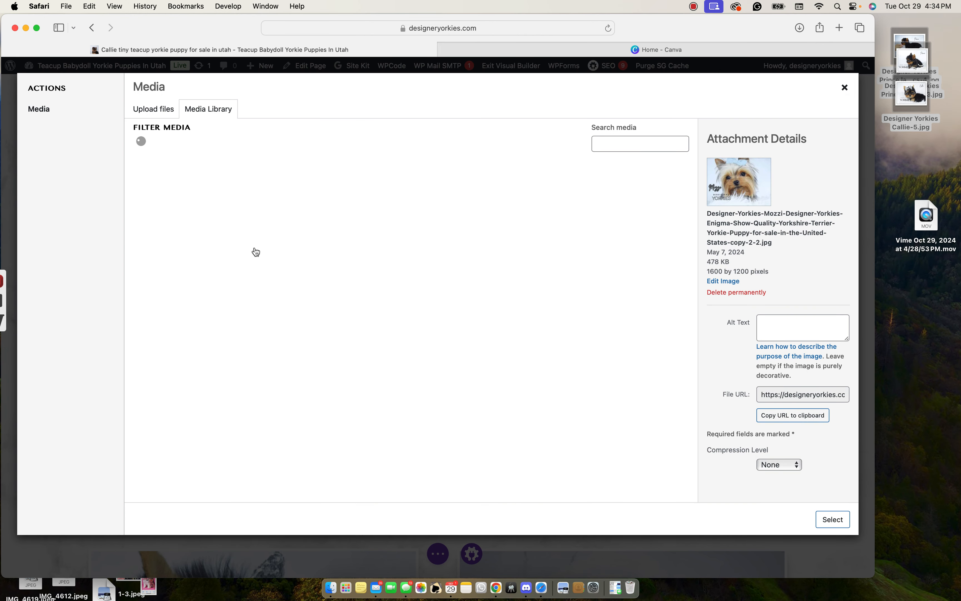
pyautogui.click(248, 199)
pyautogui.click(331, 202)
pyautogui.click(417, 209)
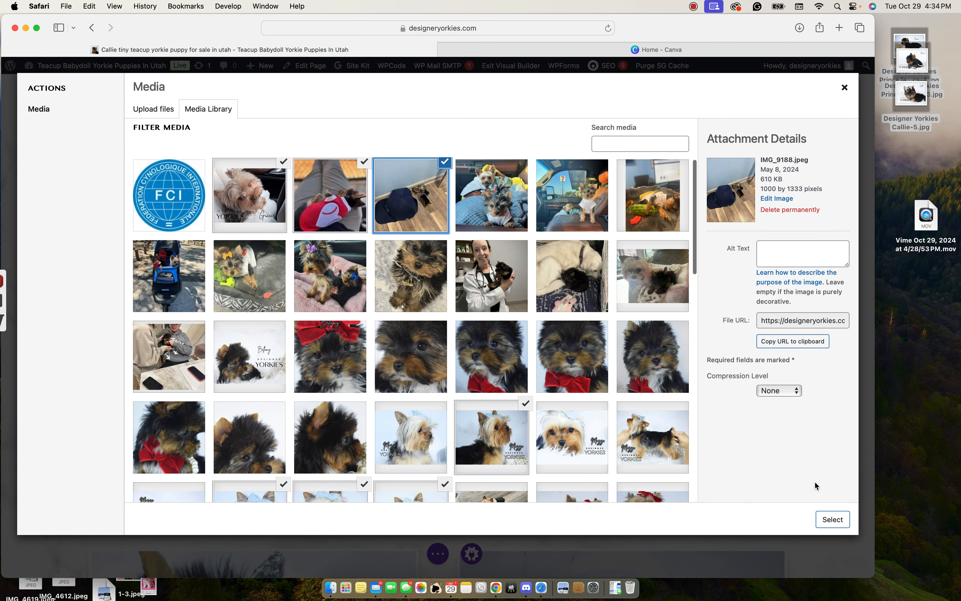
pyautogui.click(832, 519)
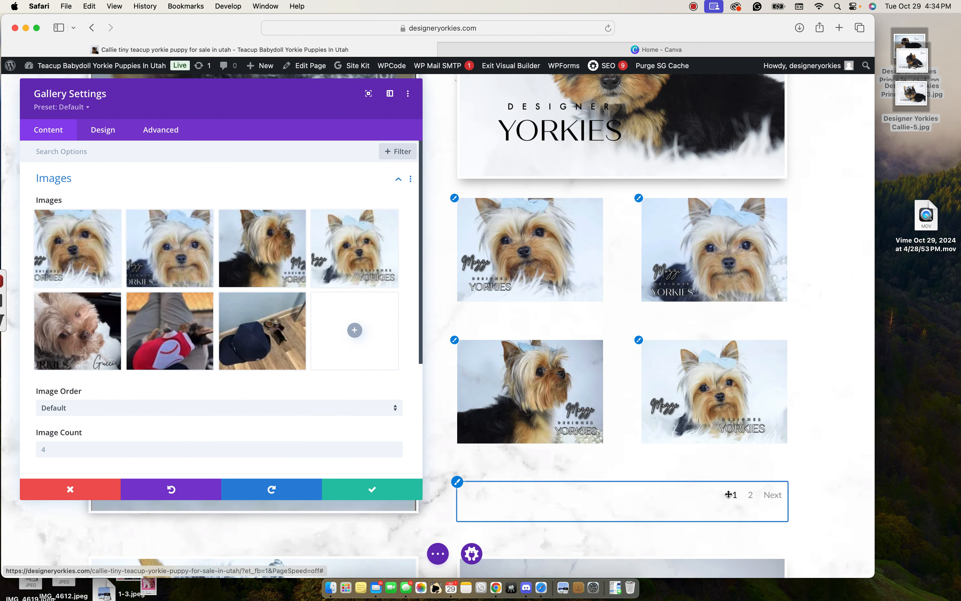
pyautogui.click(749, 503)
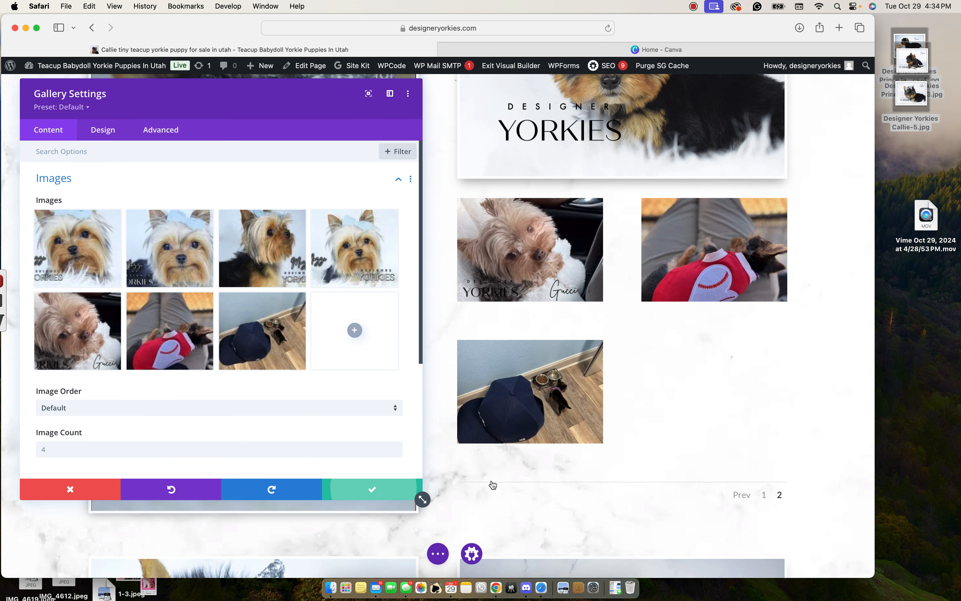
pyautogui.click(420, 496)
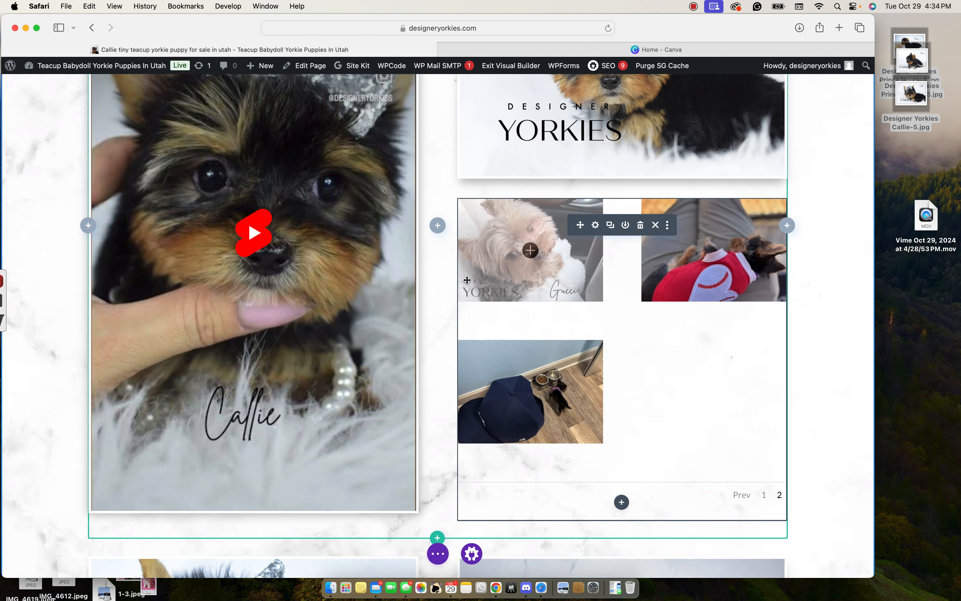
# - Look over the Callie page down to the footer and examine how the grid gallery fits beside the video and other photos
pyautogui.scroll(-5, 467, 279)
pyautogui.scroll(-10, 467, 283)
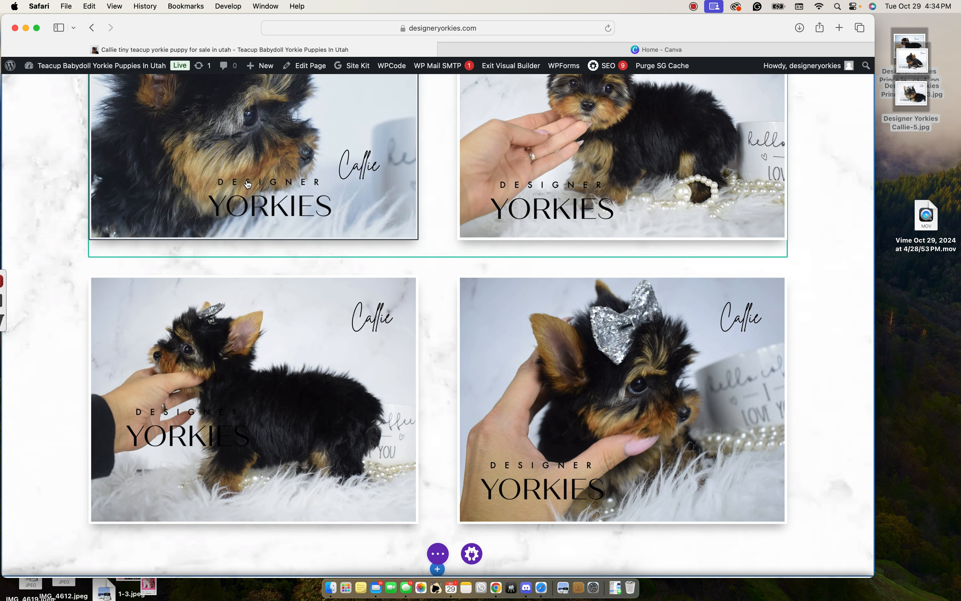
pyautogui.scroll(-7, 262, 409)
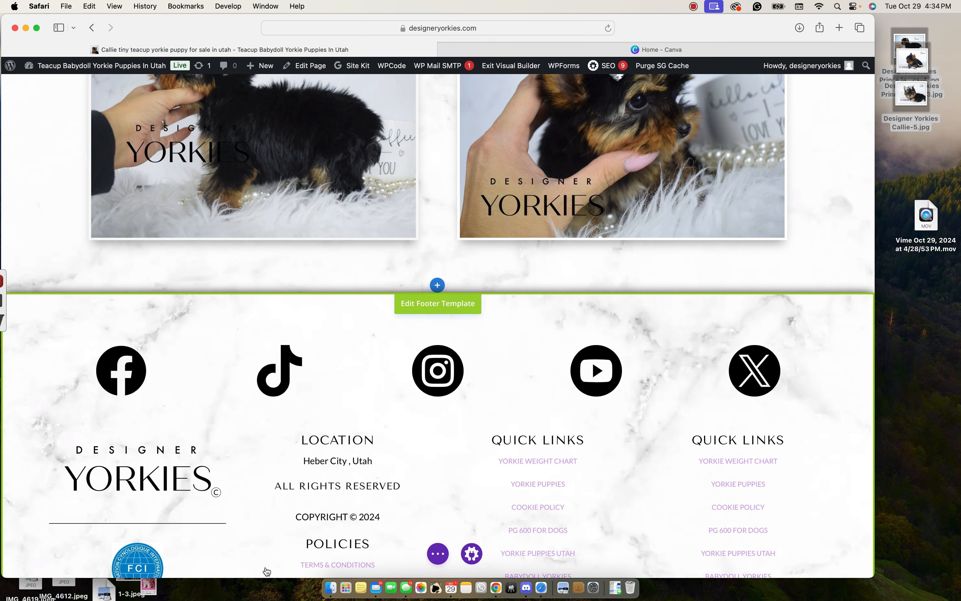
pyautogui.scroll(15, 281, 294)
pyautogui.scroll(3, 282, 294)
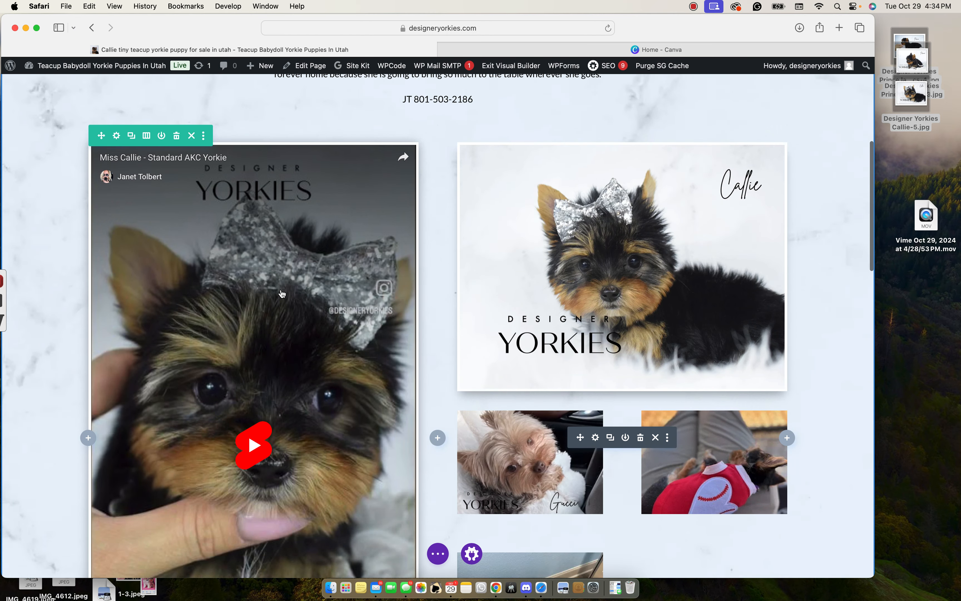
pyautogui.scroll(-3, 282, 294)
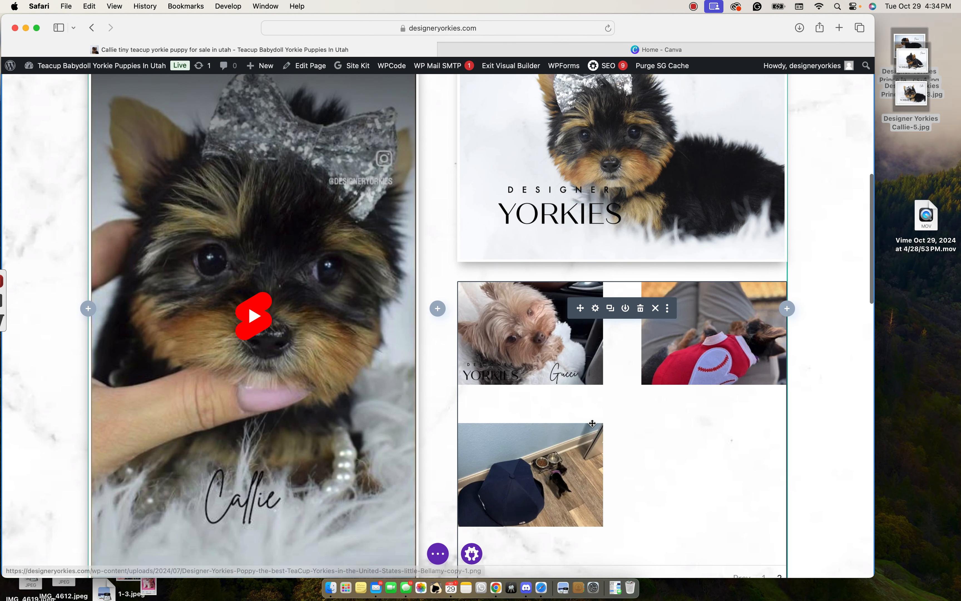
pyautogui.scroll(-3, 612, 433)
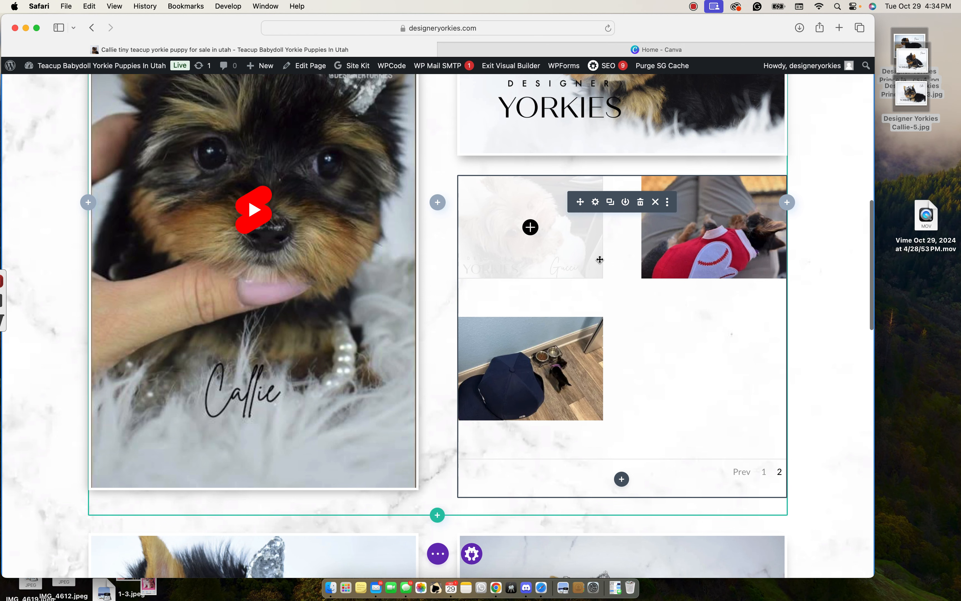
pyautogui.scroll(-1, 644, 280)
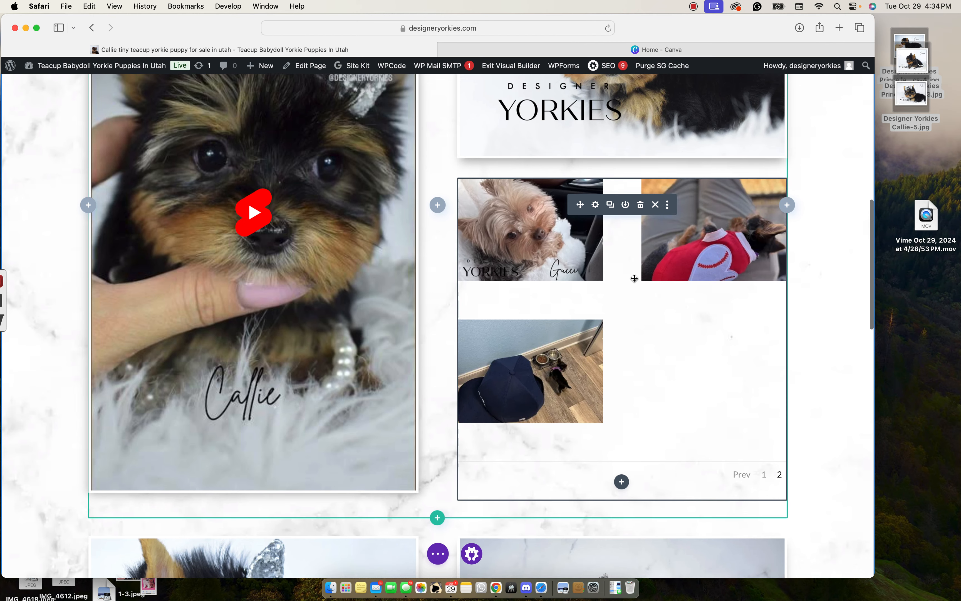
pyautogui.scroll(1, 635, 278)
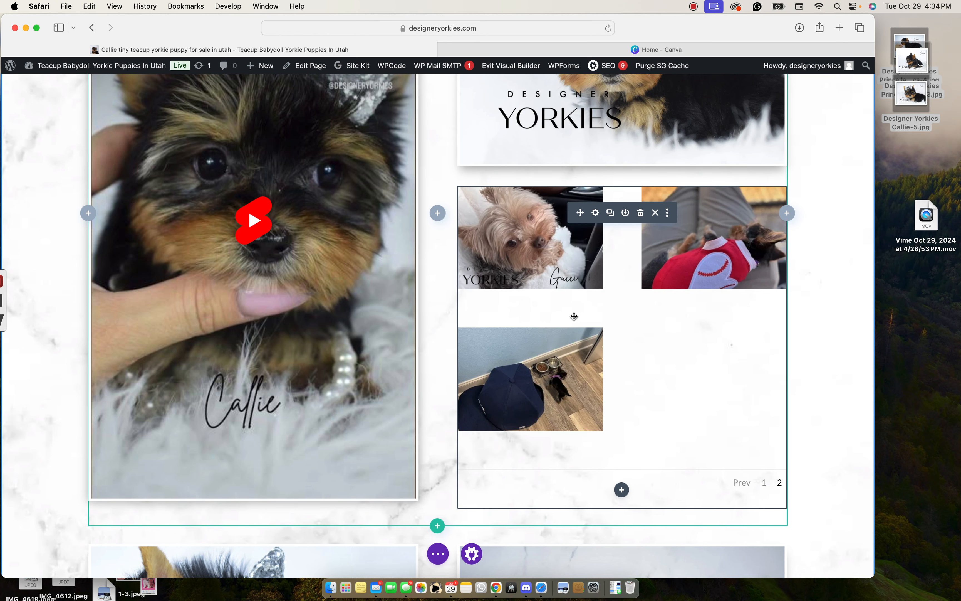
pyautogui.scroll(5, 555, 300)
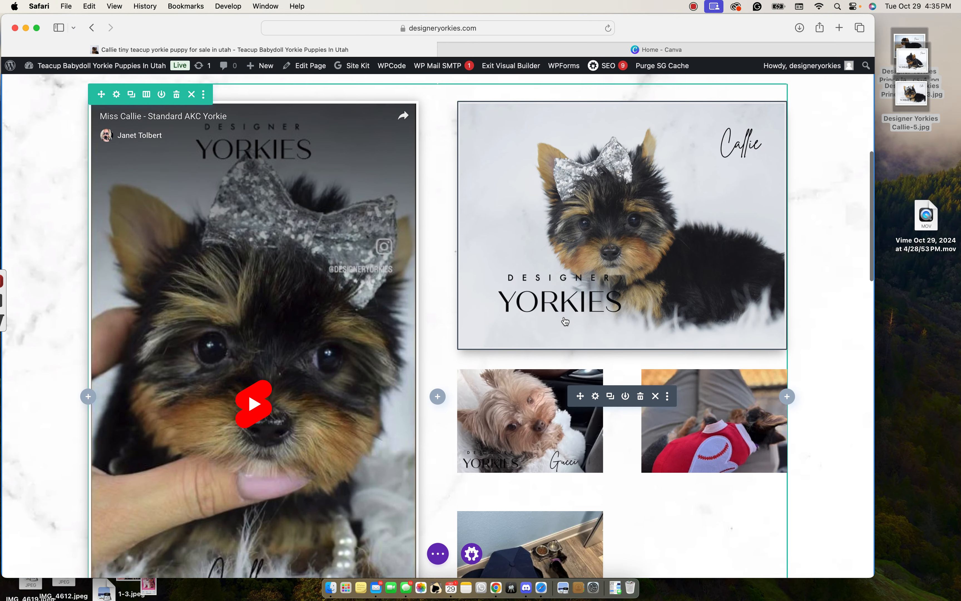
pyautogui.scroll(-3, 565, 319)
pyautogui.scroll(-1, 566, 322)
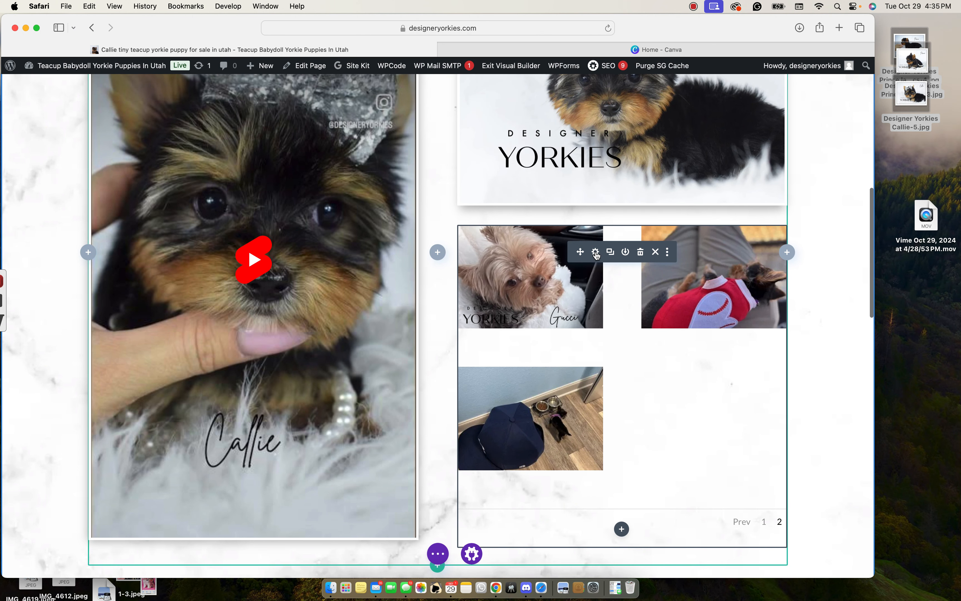
# - Reopen the gallery module's settings, change its layout to Slider and save the settings
pyautogui.click(596, 252)
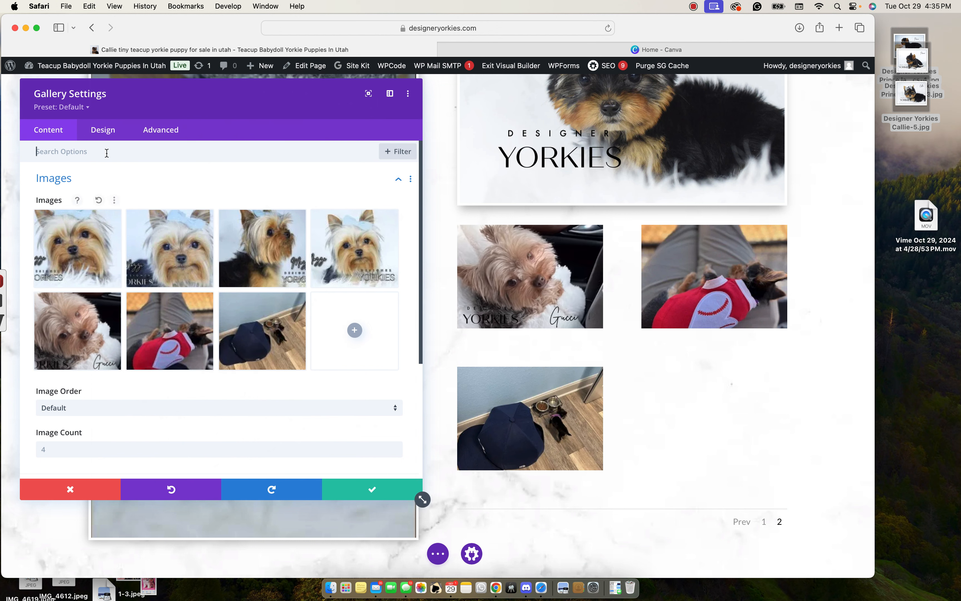
pyautogui.click(104, 130)
pyautogui.click(110, 182)
pyautogui.click(85, 218)
pyautogui.click(80, 242)
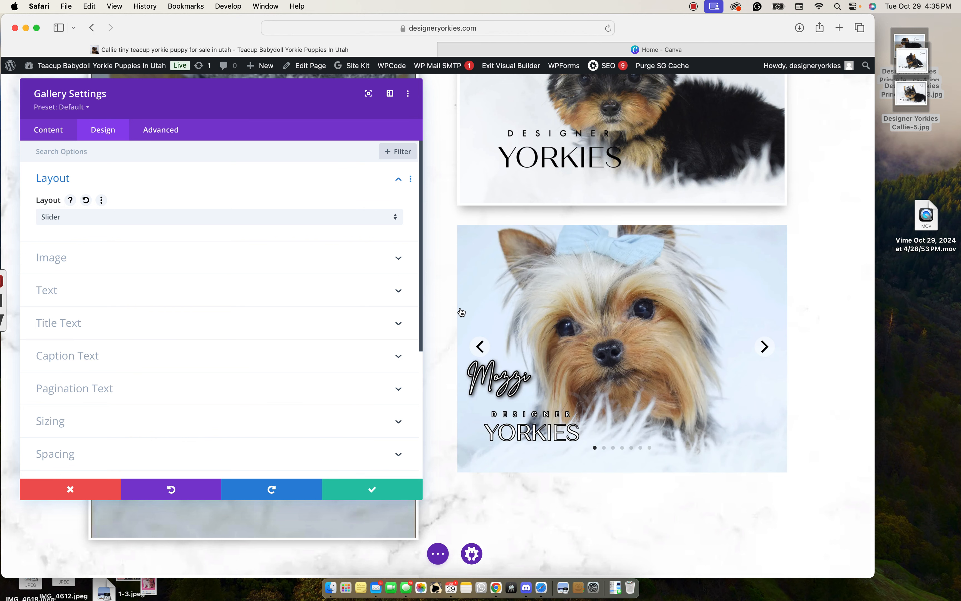
pyautogui.click(372, 492)
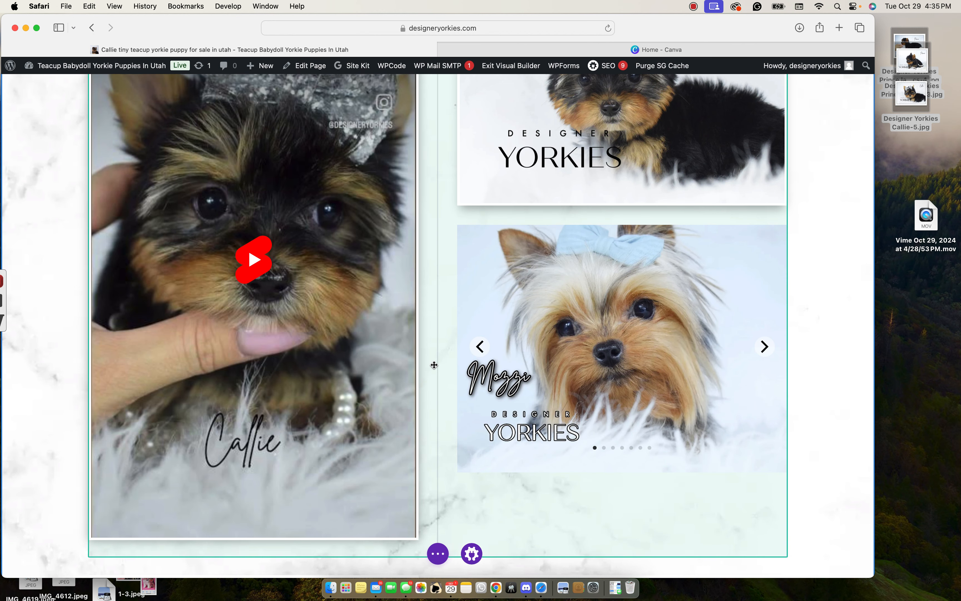
# - Reopen the gallery's design settings and give it a 3px white border on all sides
pyautogui.moveTo(563, 249)
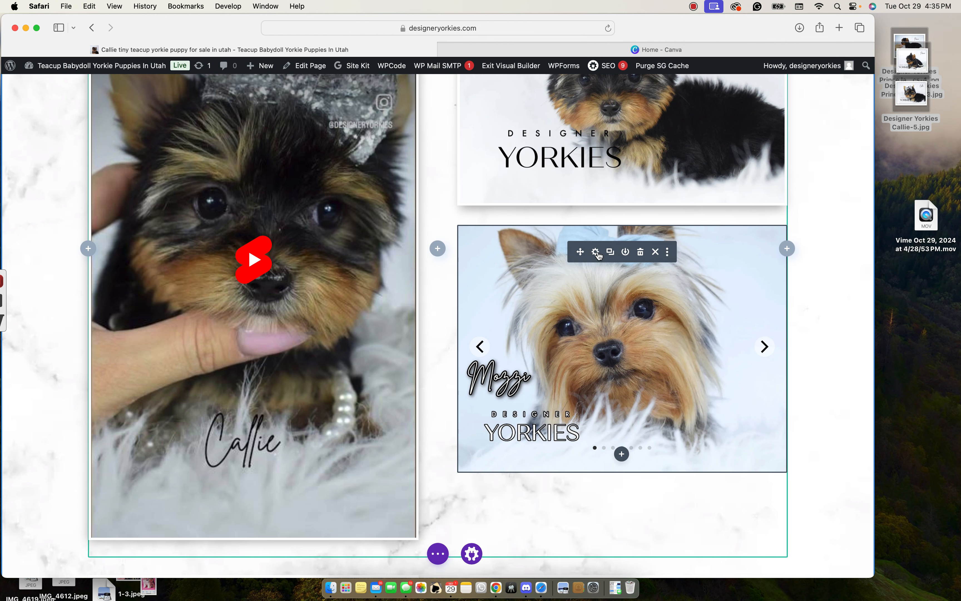
pyautogui.scroll(1, 597, 255)
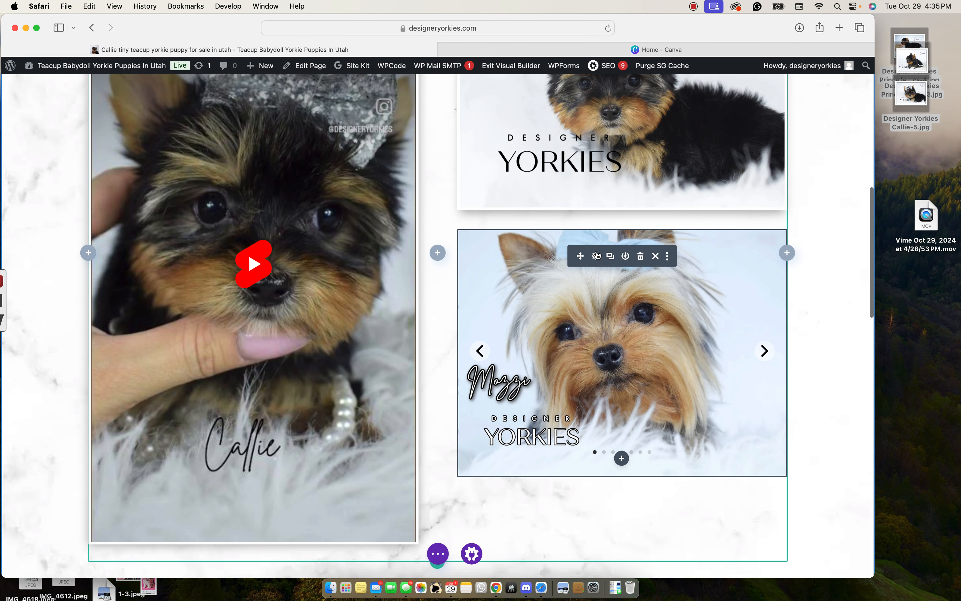
pyautogui.click(596, 255)
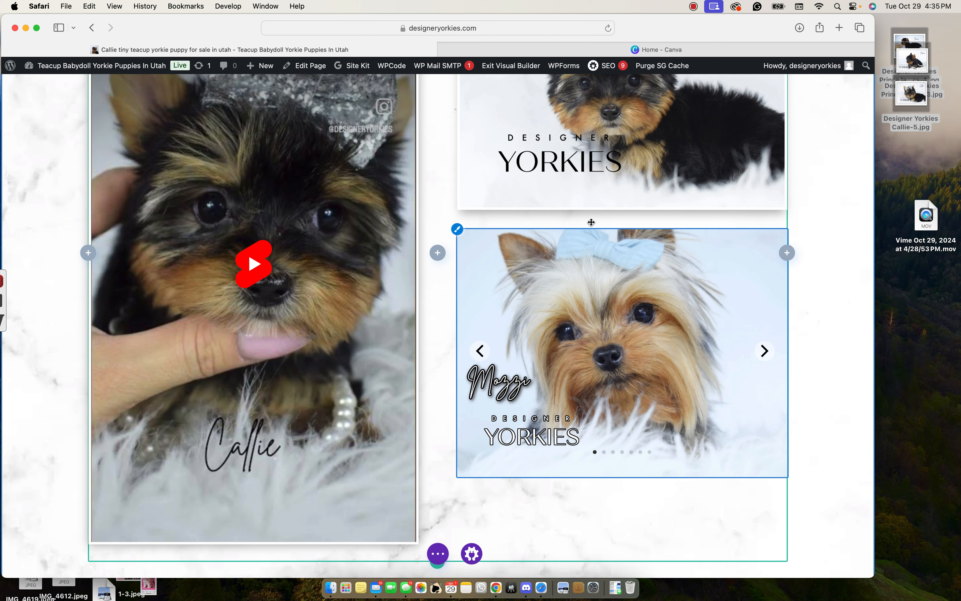
pyautogui.click(583, 285)
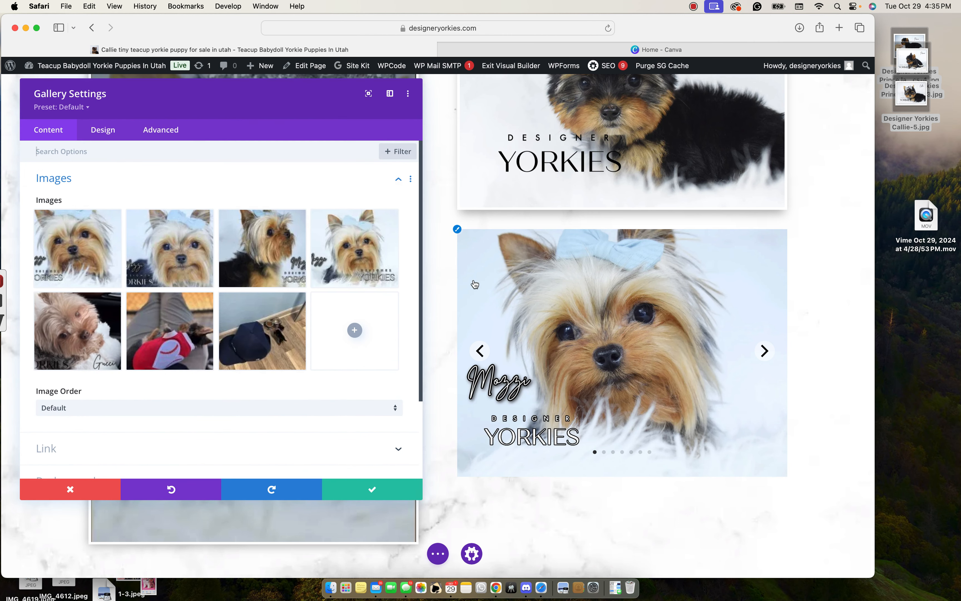
pyautogui.click(99, 136)
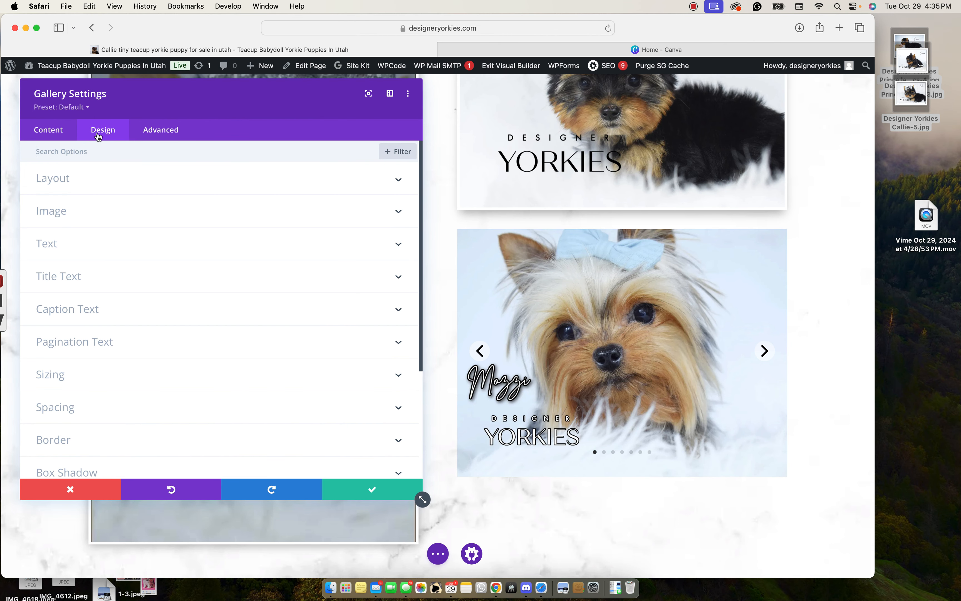
pyautogui.click(87, 445)
pyautogui.scroll(-3, 258, 370)
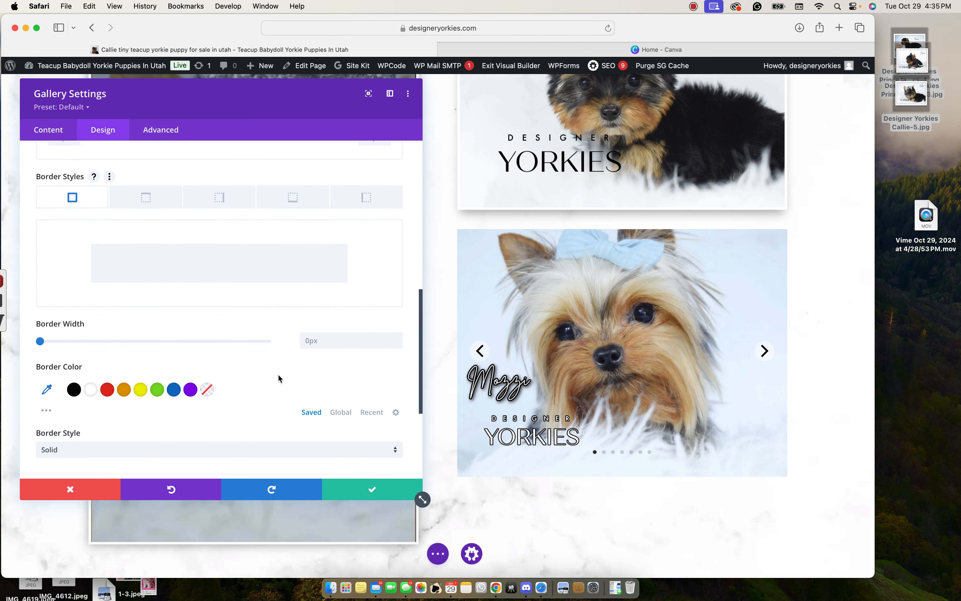
pyautogui.click(322, 338)
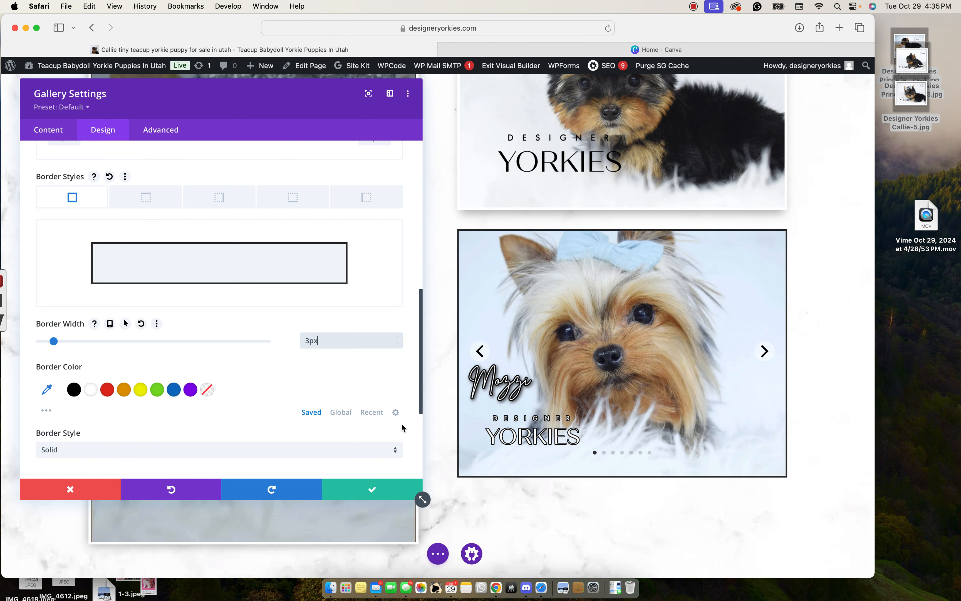
pyautogui.click(91, 391)
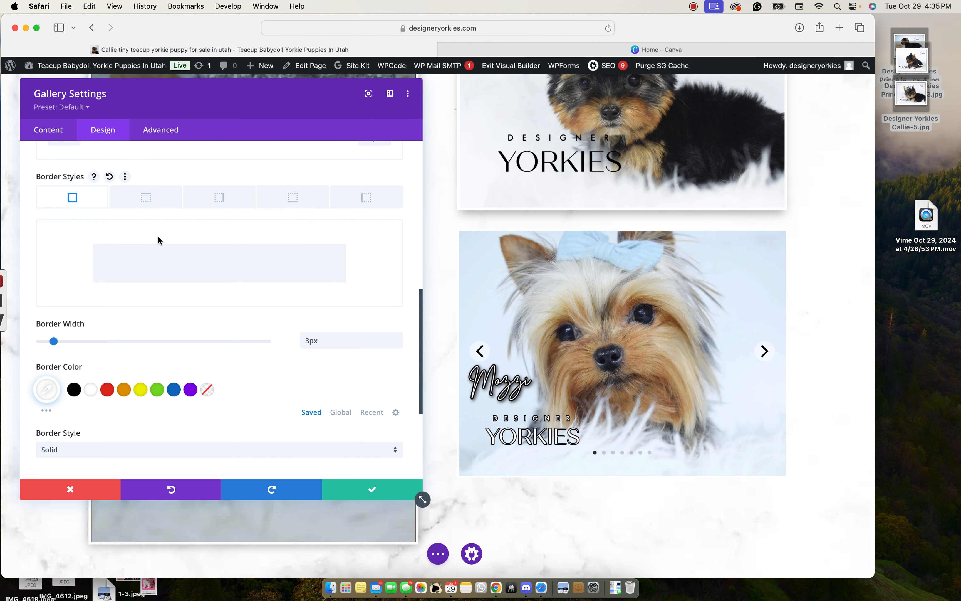
# - Compare box shadow presets against the photo above, apply the one that casts only below the gallery, and save the settings
pyautogui.scroll(-5, 158, 236)
pyautogui.click(118, 315)
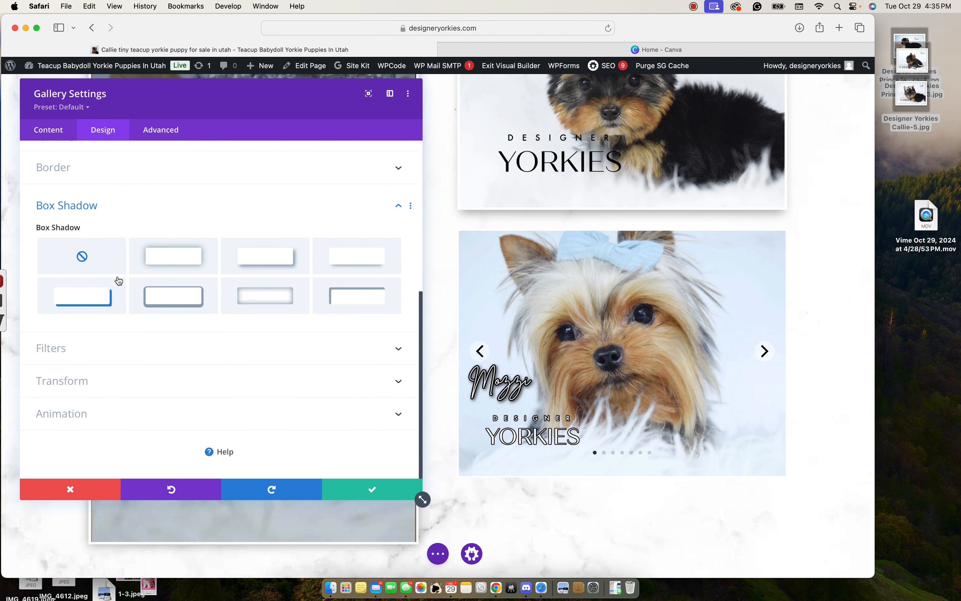
pyautogui.click(260, 258)
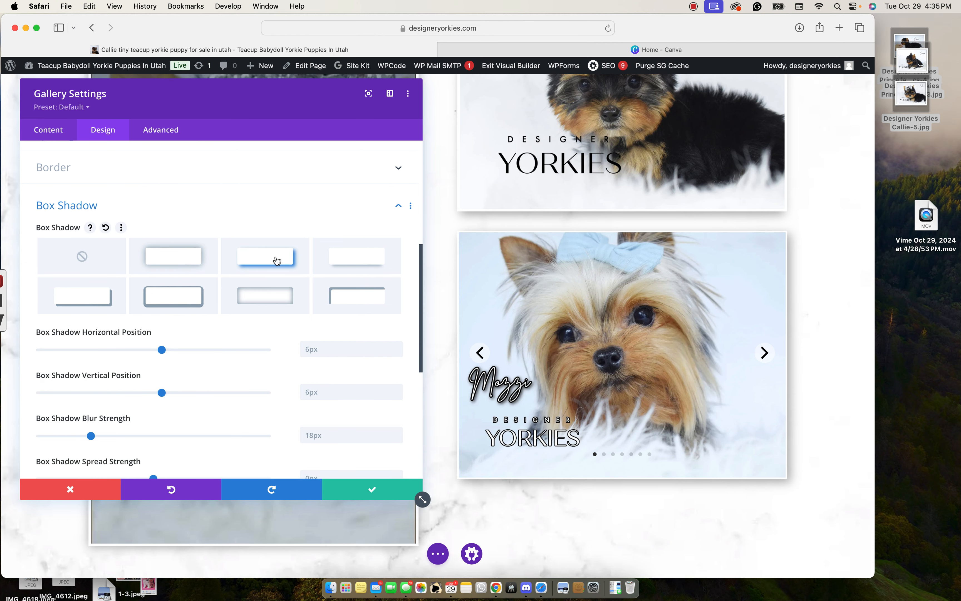
pyautogui.scroll(5, 570, 173)
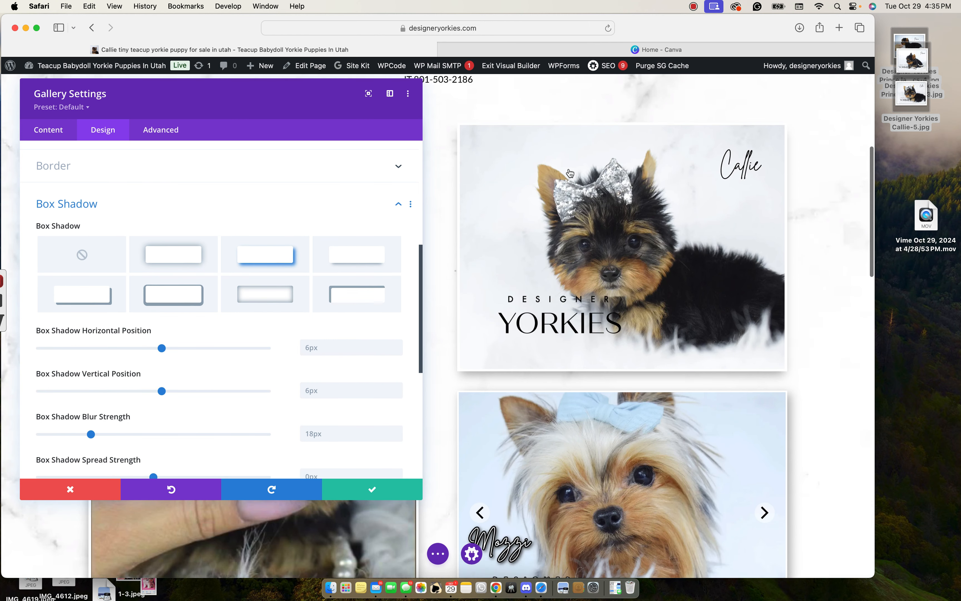
pyautogui.scroll(-2, 569, 173)
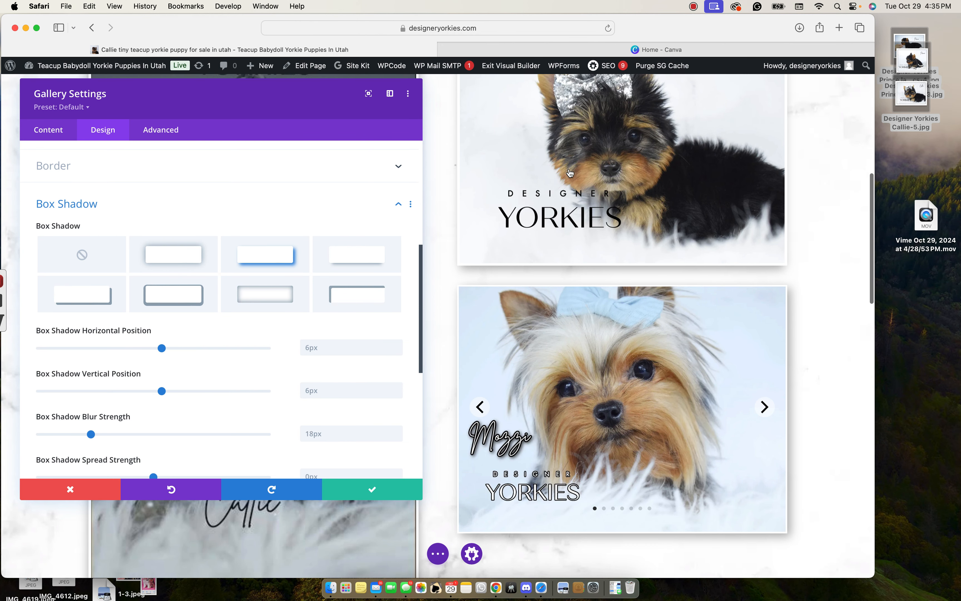
pyautogui.click(353, 258)
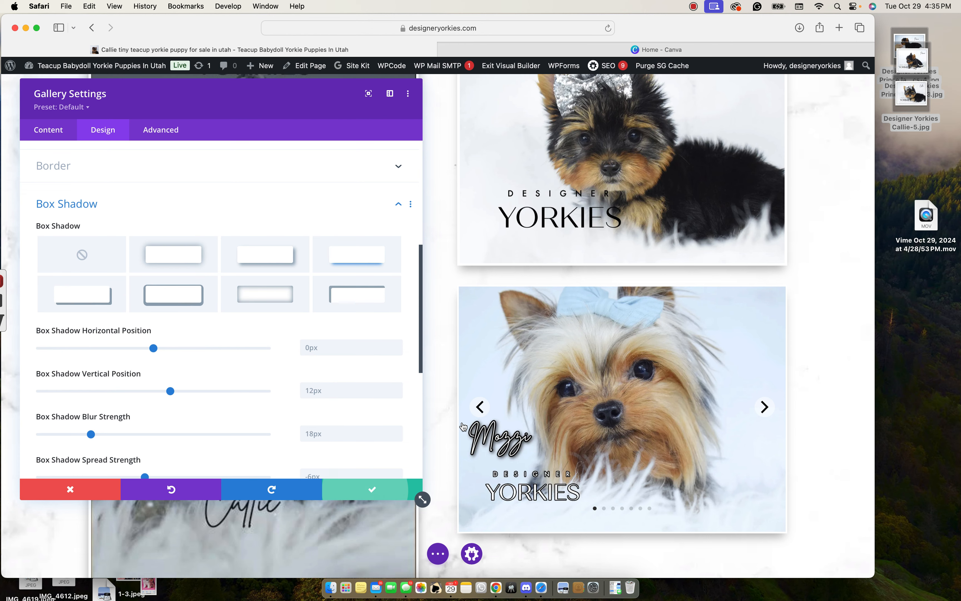
pyautogui.click(415, 492)
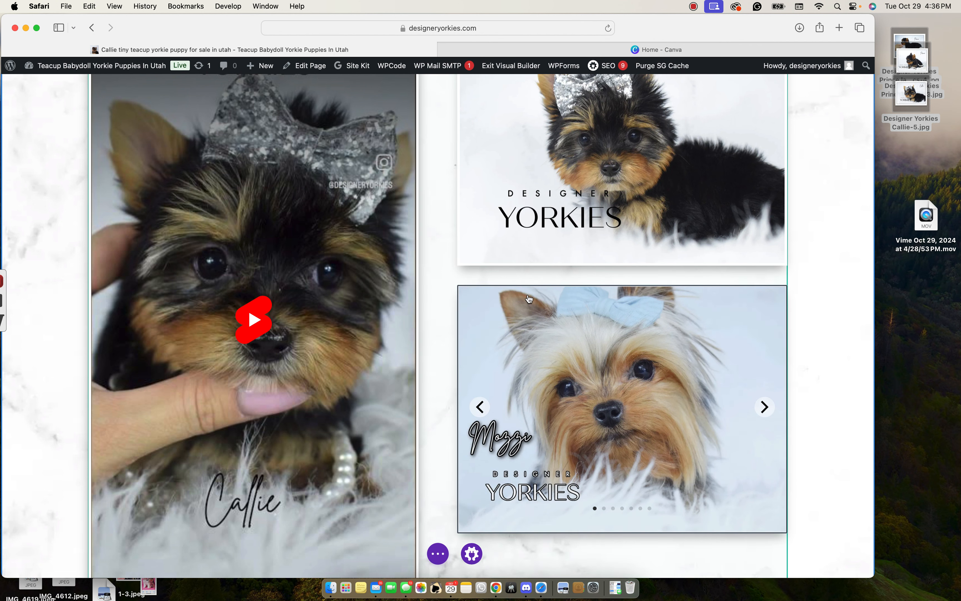
# - Reopen the gallery module's design settings, set its border width to 5px and save the settings
pyautogui.moveTo(564, 317)
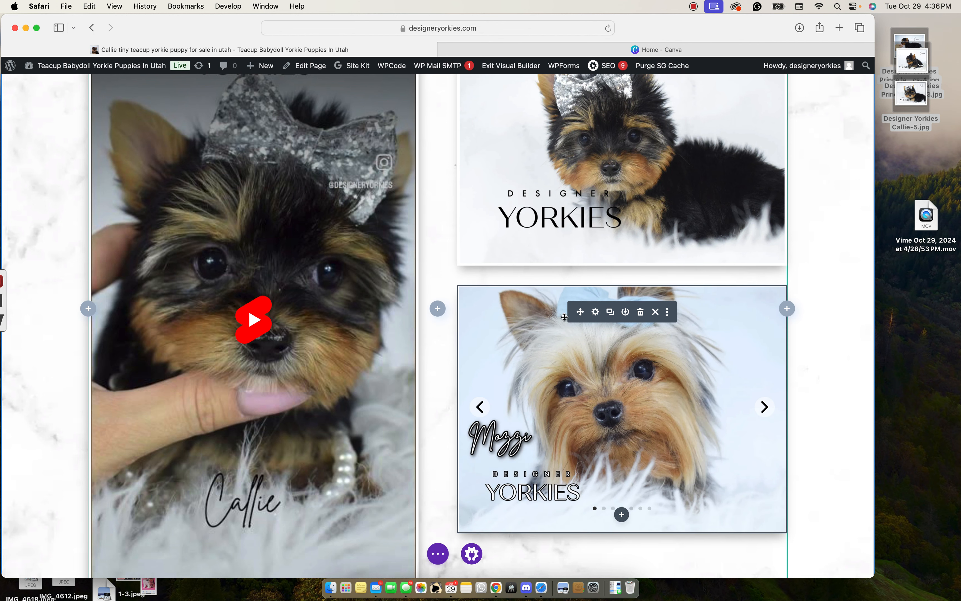
pyautogui.click(596, 313)
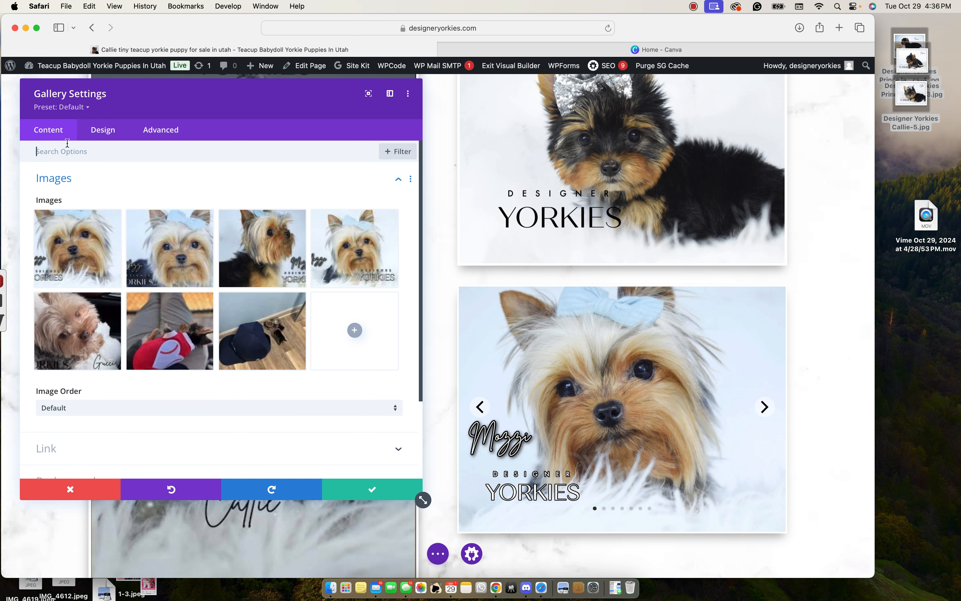
pyautogui.click(102, 136)
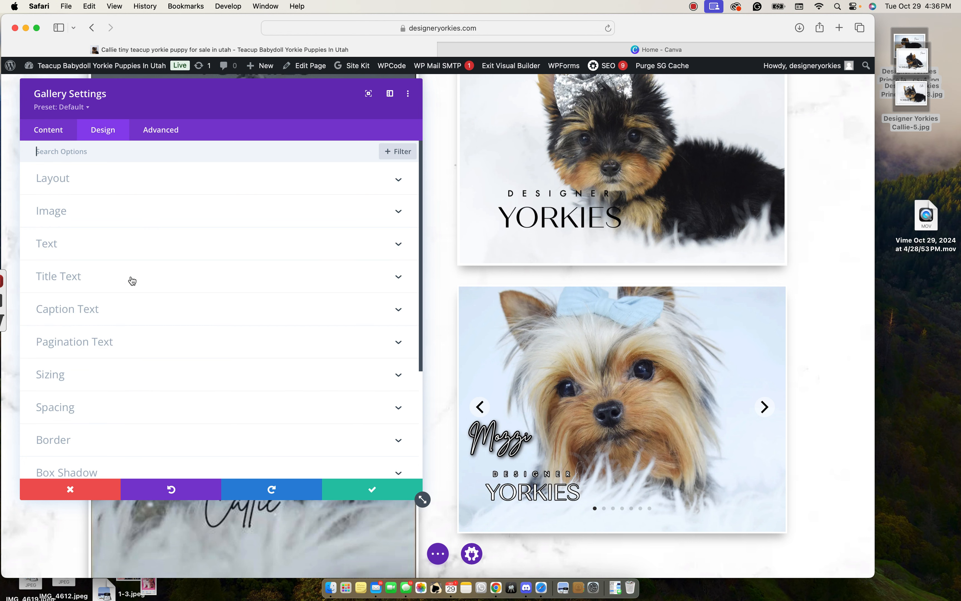
pyautogui.click(85, 433)
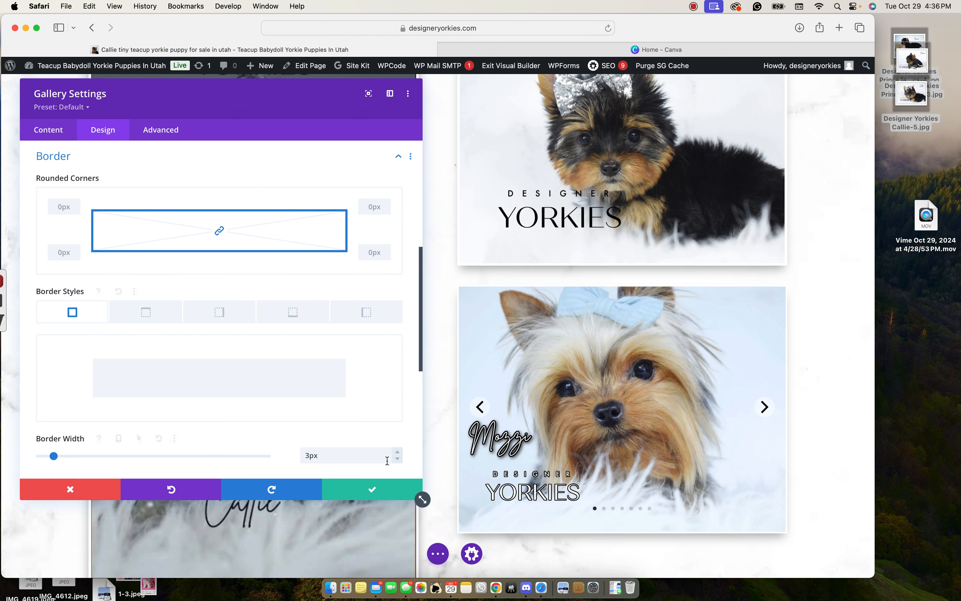
pyautogui.click(398, 452)
pyautogui.click(398, 452)
pyautogui.click(397, 452)
pyautogui.click(398, 458)
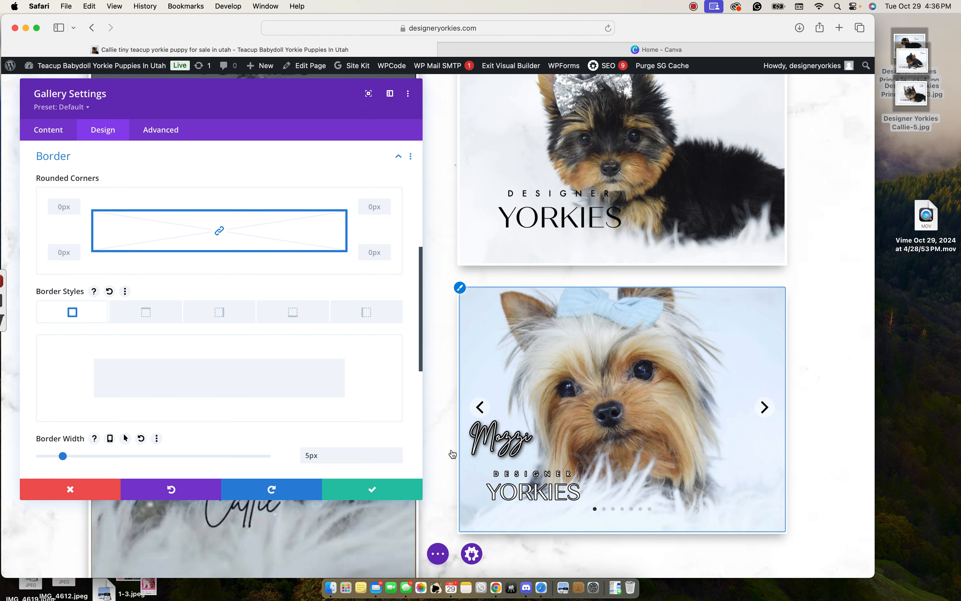
pyautogui.click(393, 492)
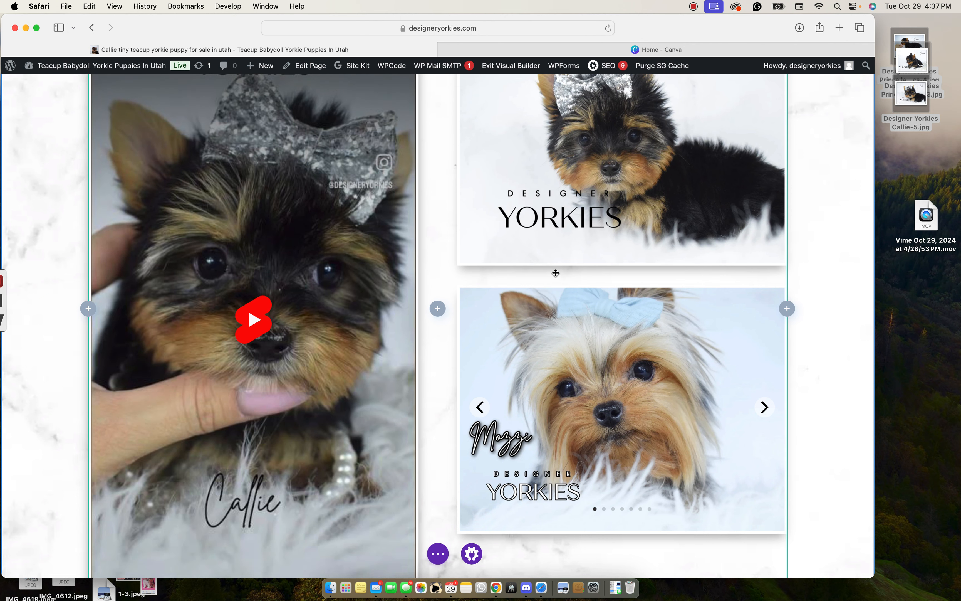
# - Increase the spacing between the Callie photo and the gallery below it to 58px
pyautogui.moveTo(554, 278); pyautogui.dragTo(555, 285)
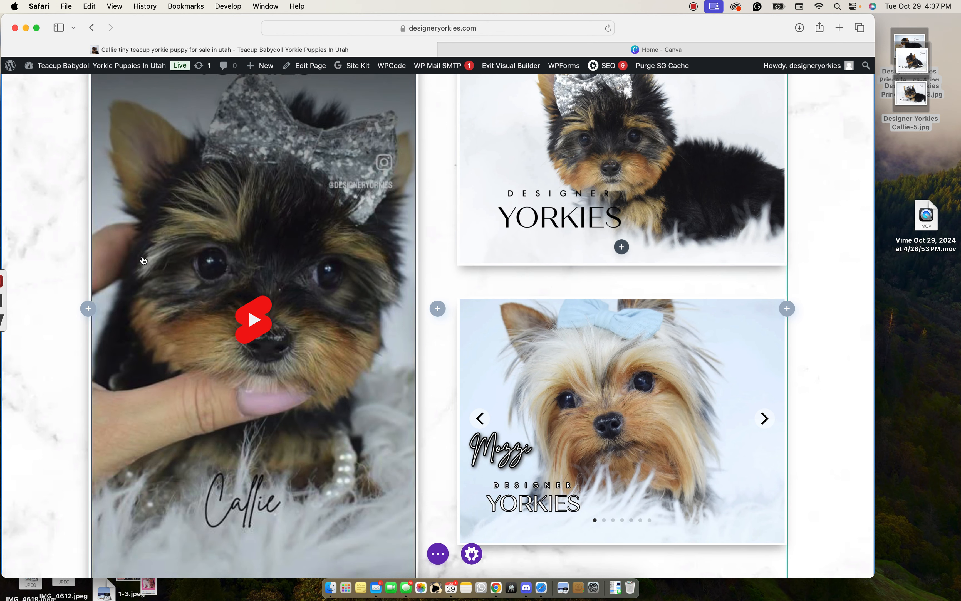
pyautogui.moveTo(595, 281); pyautogui.dragTo(591, 282)
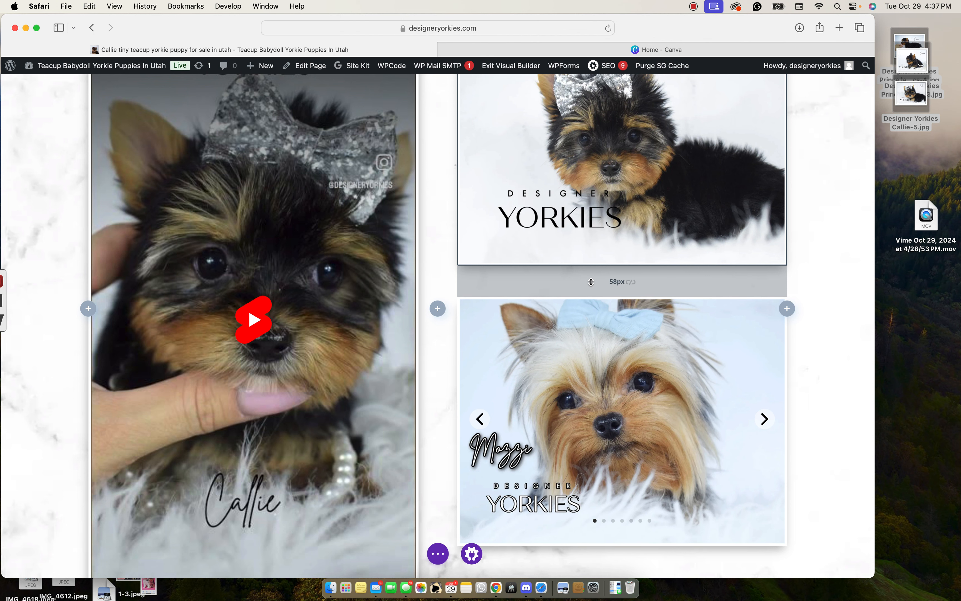
pyautogui.moveTo(2, 289)
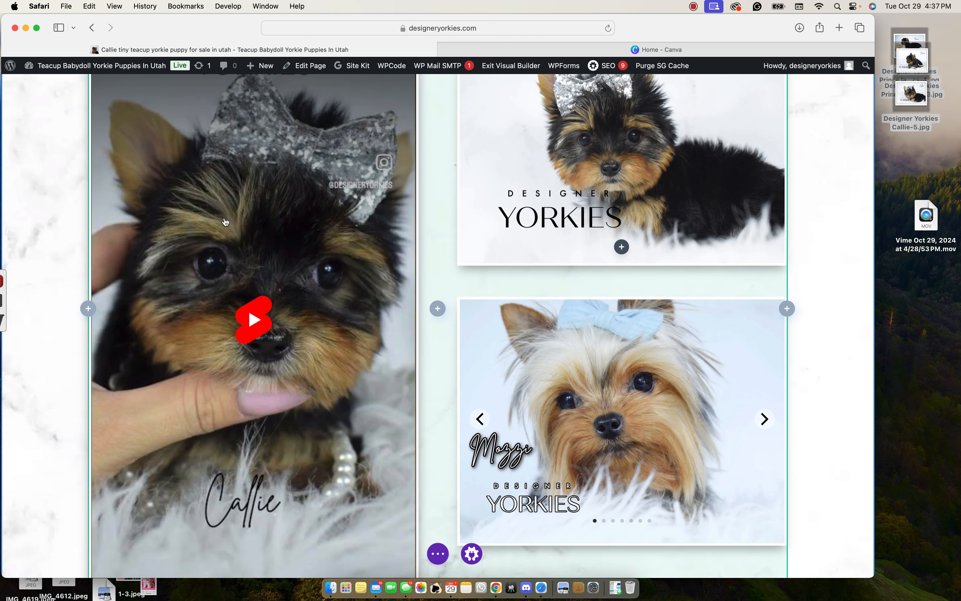
# - Delete the gallery module below the Callie photo and save the page
pyautogui.scroll(2, 405, 220)
pyautogui.scroll(6, 405, 216)
pyautogui.scroll(-6, 404, 216)
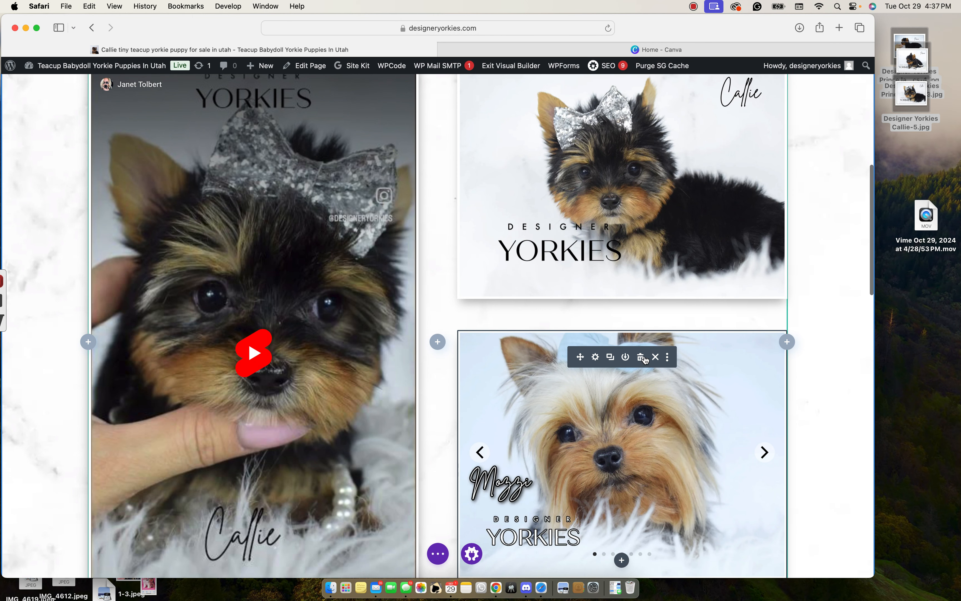
pyautogui.click(641, 359)
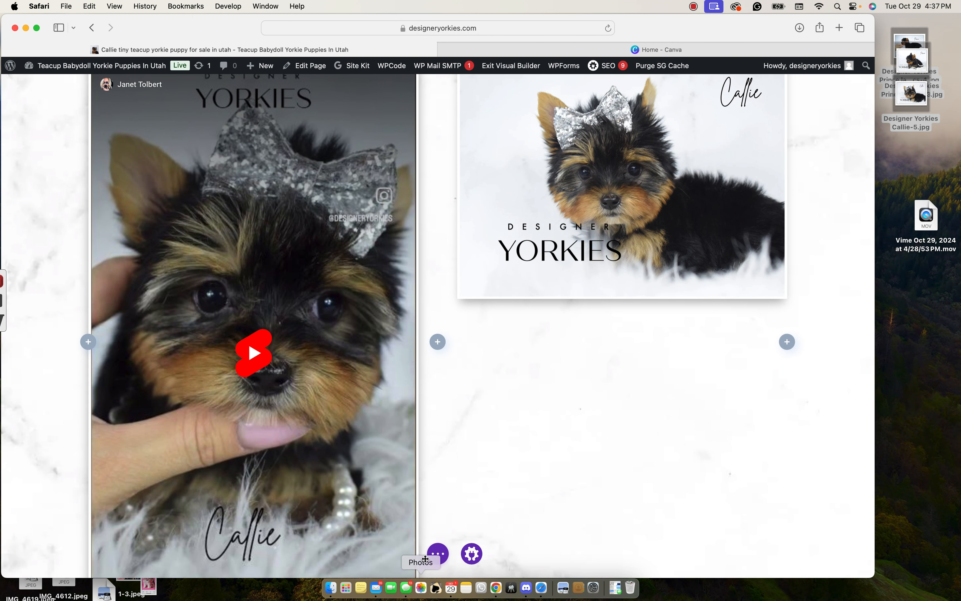
pyautogui.click(438, 554)
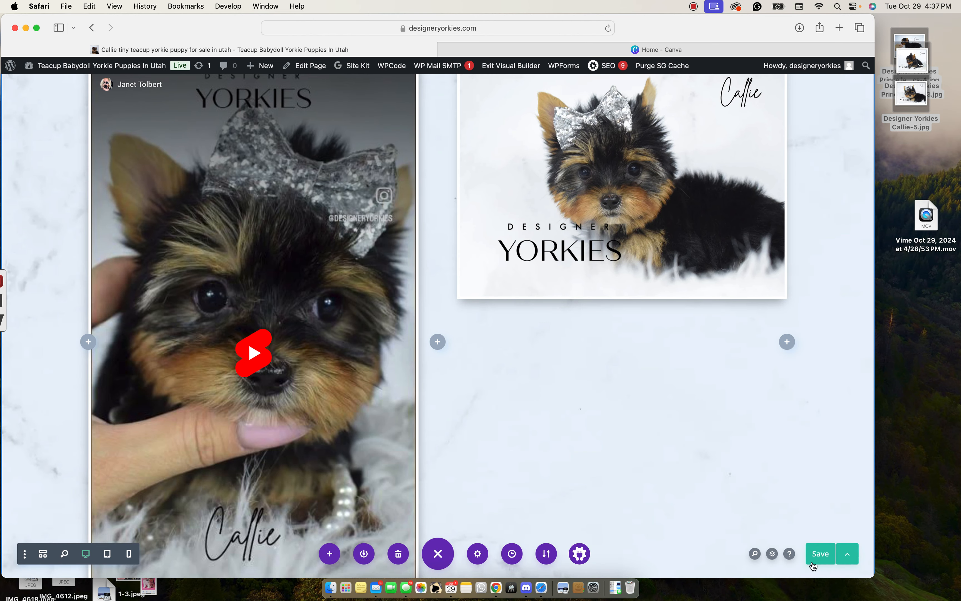
pyautogui.click(819, 554)
# - Look over the Callie page from the site header and description down to the video and photo row
pyautogui.scroll(10, 456, 253)
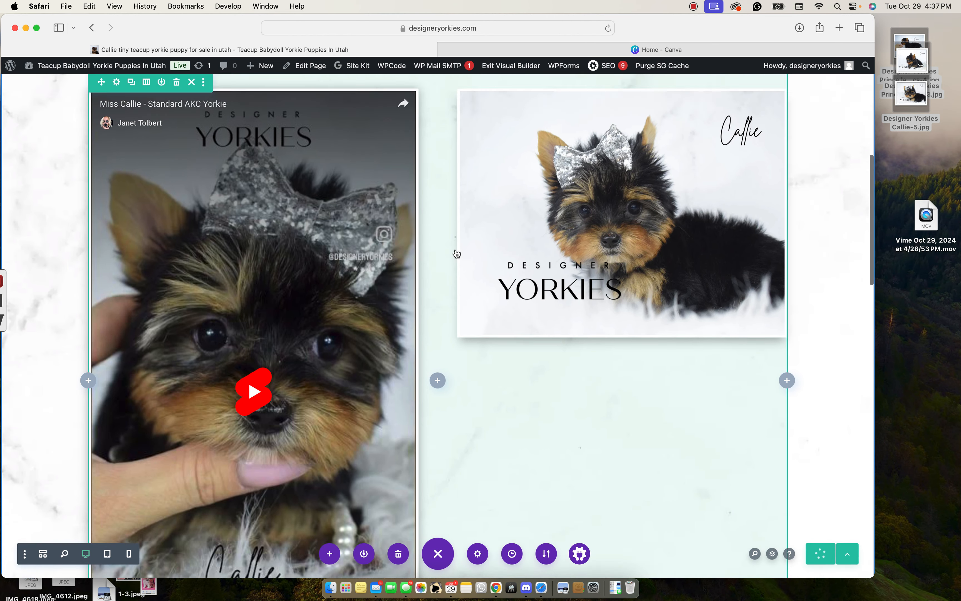
pyautogui.scroll(-8, 456, 253)
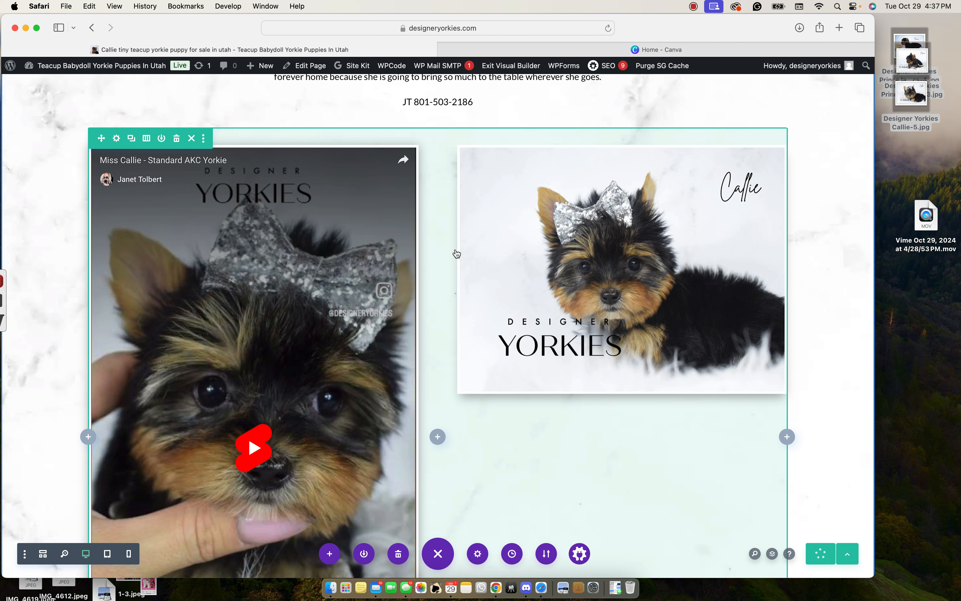
pyautogui.scroll(5, 456, 253)
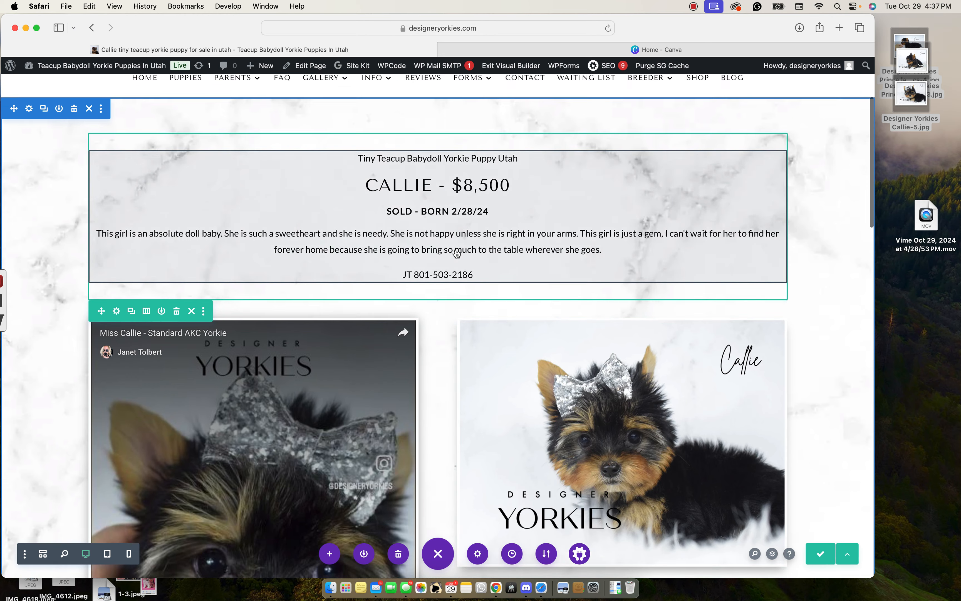
pyautogui.scroll(-8, 457, 253)
pyautogui.scroll(3, 457, 253)
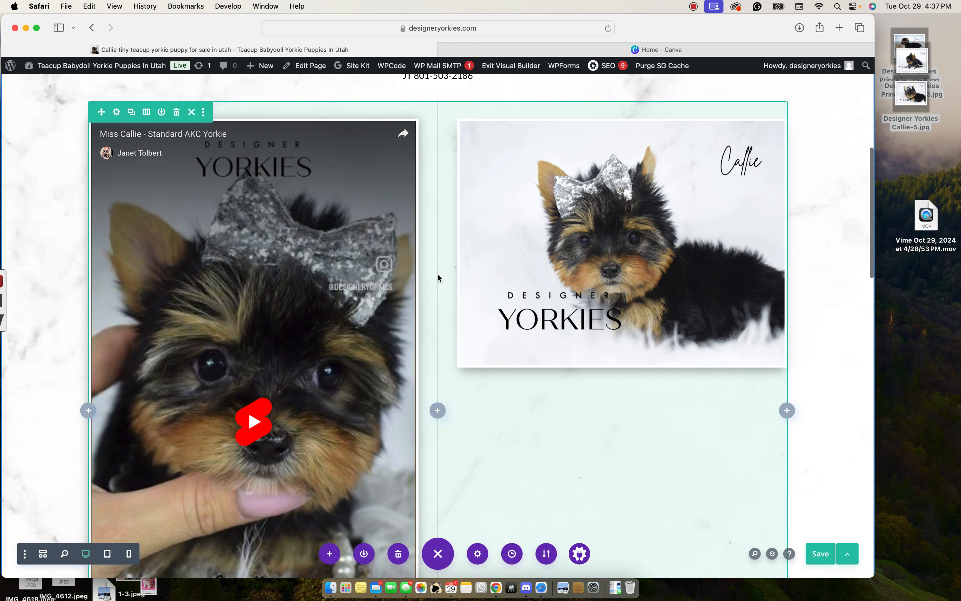
pyautogui.scroll(4, 438, 277)
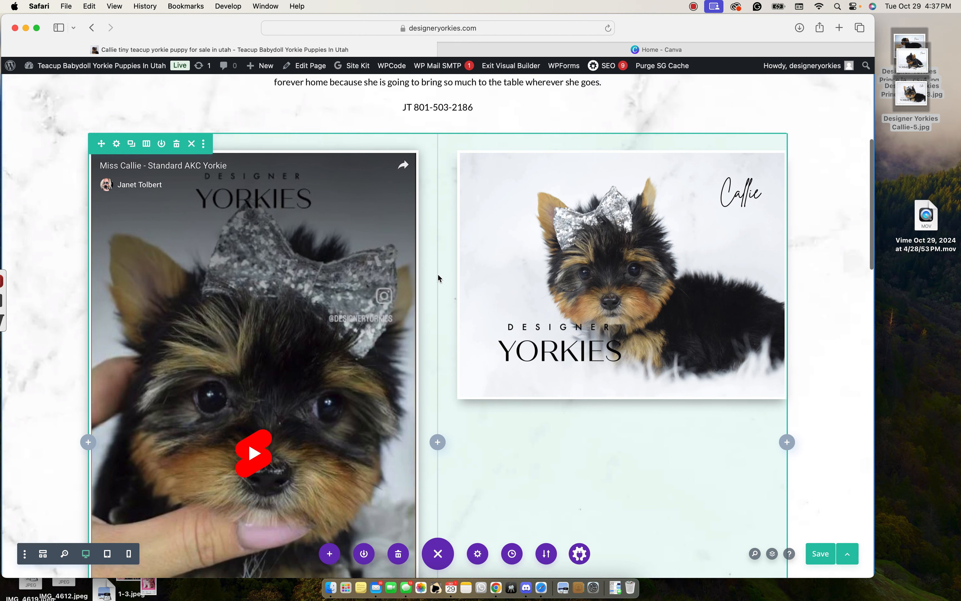
pyautogui.scroll(3, 438, 275)
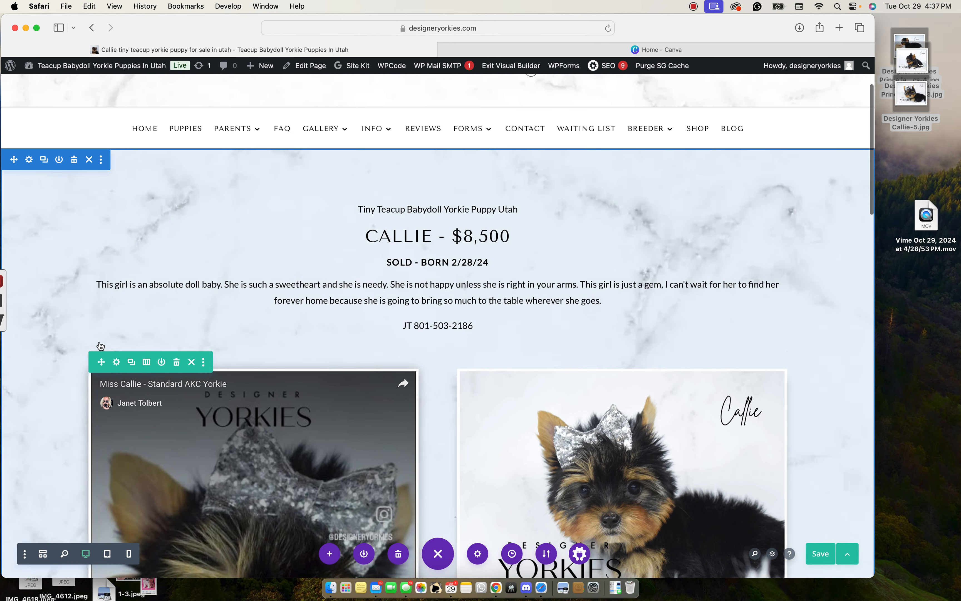
pyautogui.scroll(-4, 100, 347)
pyautogui.scroll(-2, 100, 347)
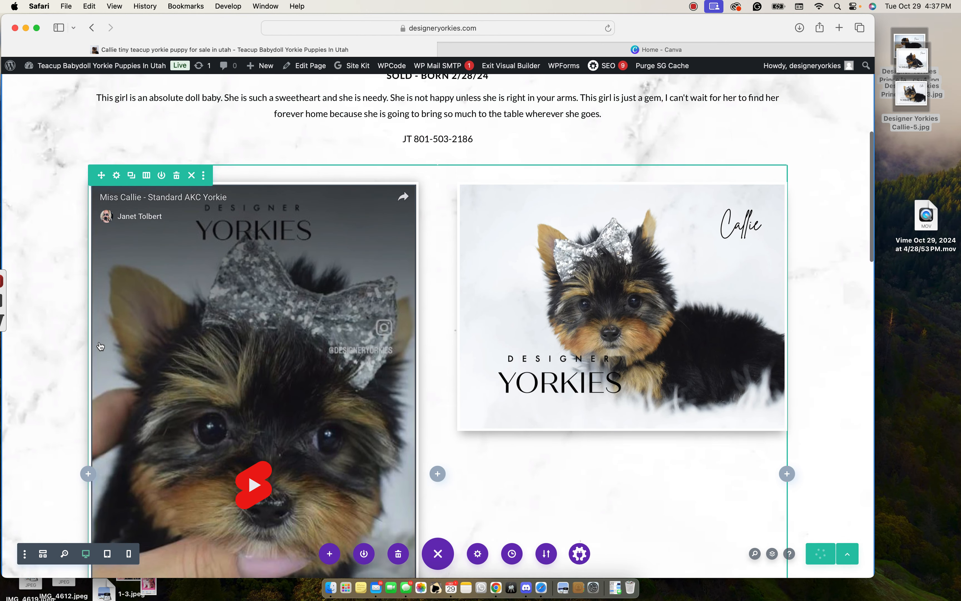
pyautogui.scroll(-1, 80, 345)
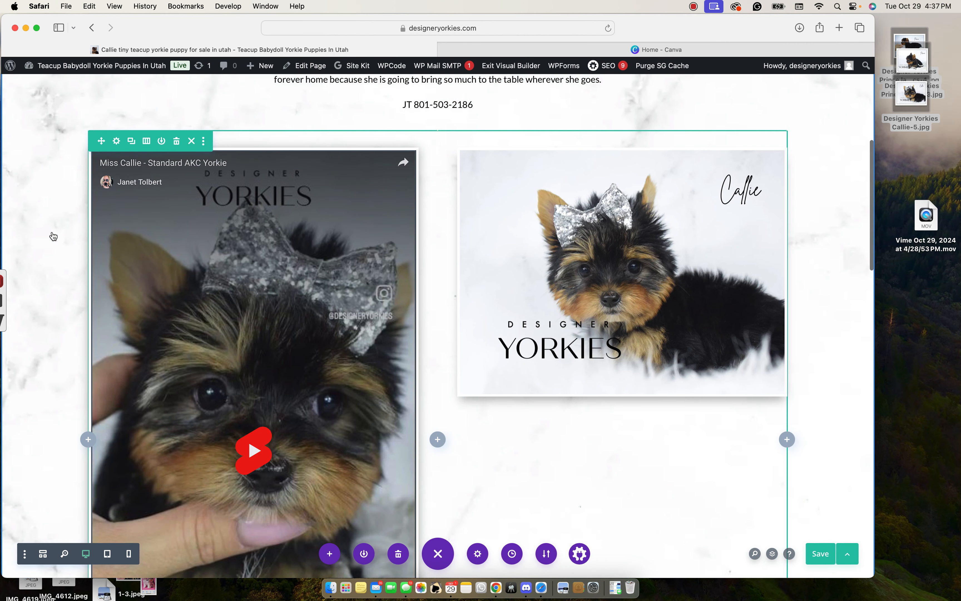
pyautogui.scroll(1, 53, 236)
pyautogui.scroll(5, 53, 236)
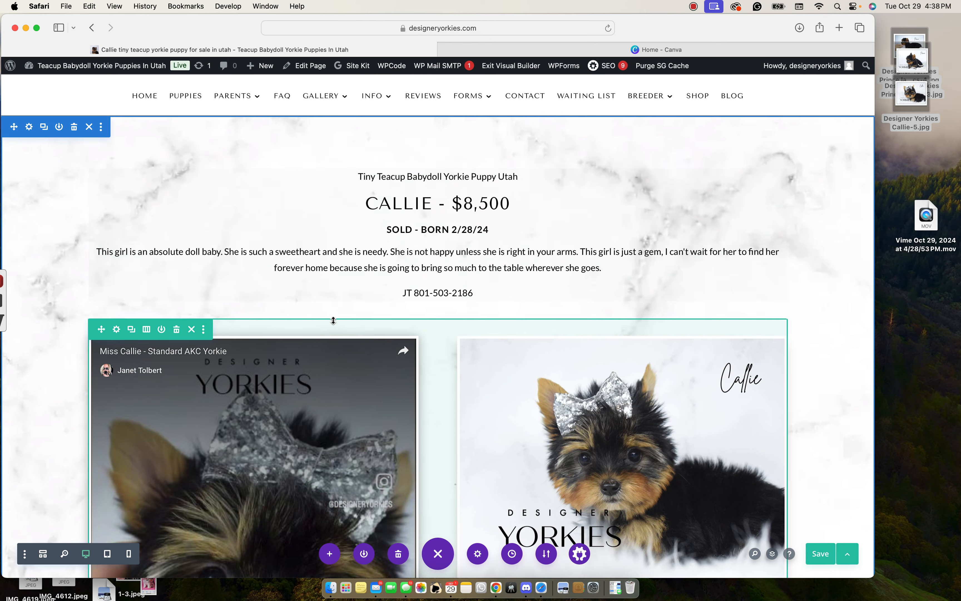
pyautogui.scroll(-2, 73, 388)
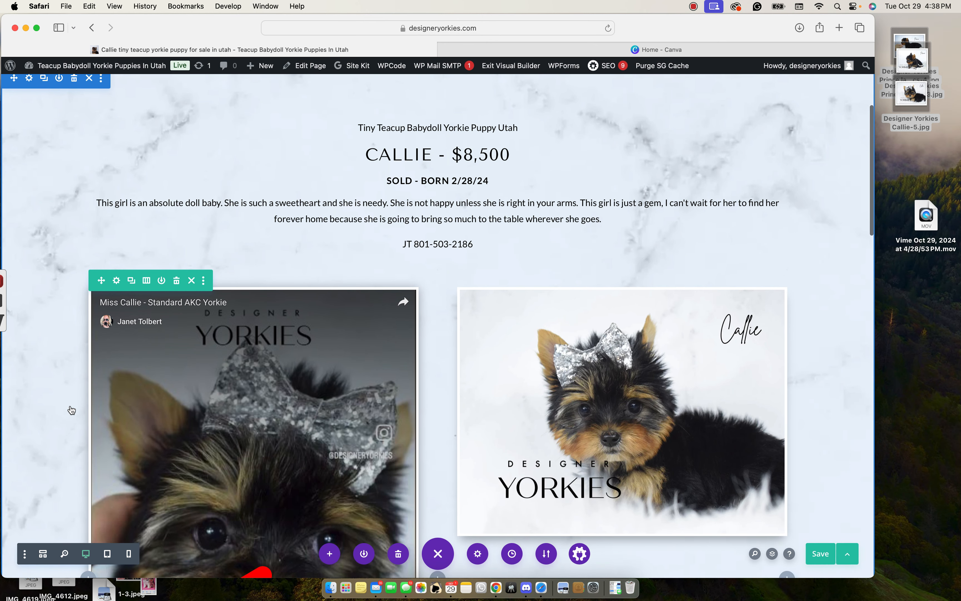
pyautogui.scroll(2, 66, 389)
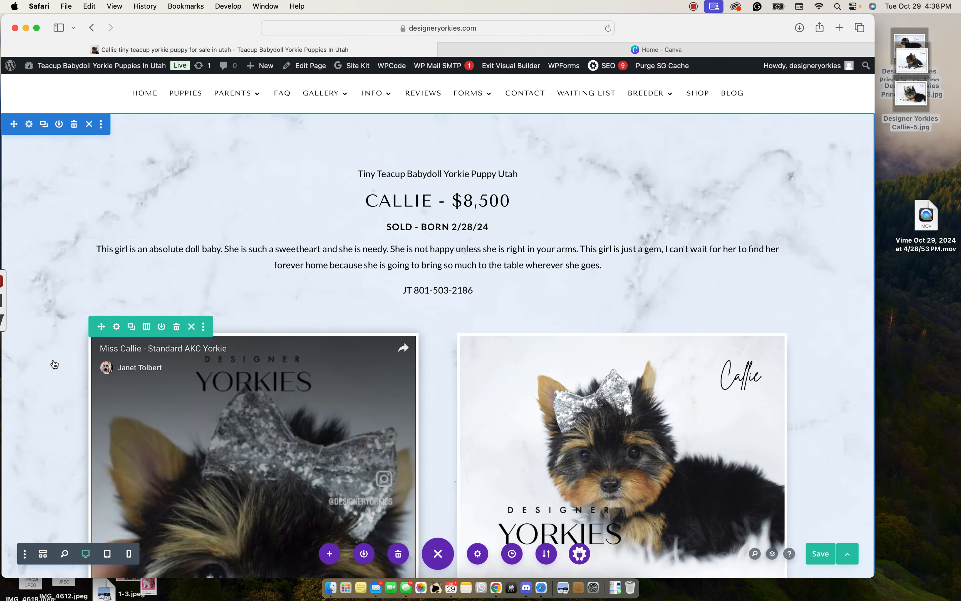
pyautogui.scroll(-1, 54, 365)
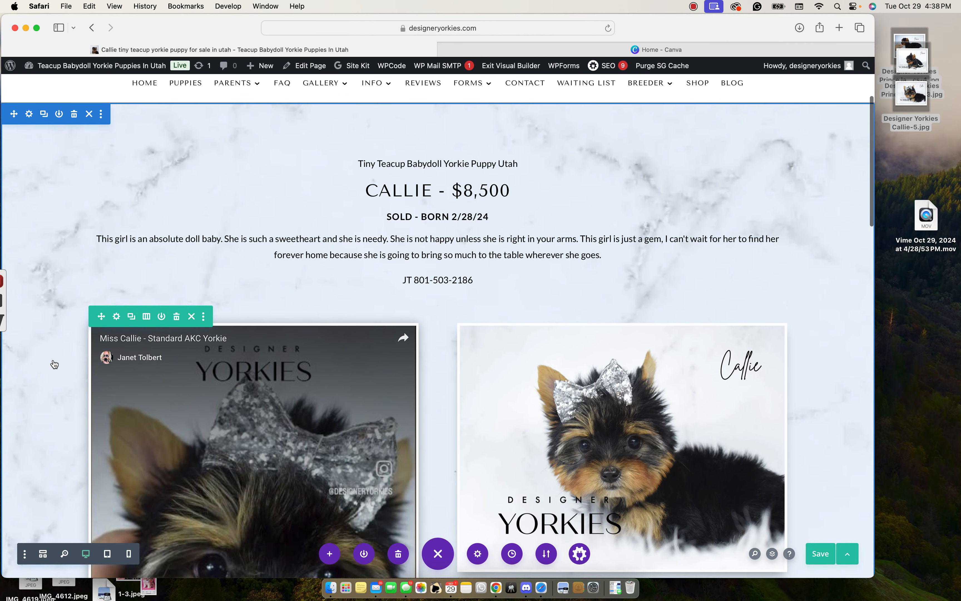
pyautogui.scroll(5, 90, 378)
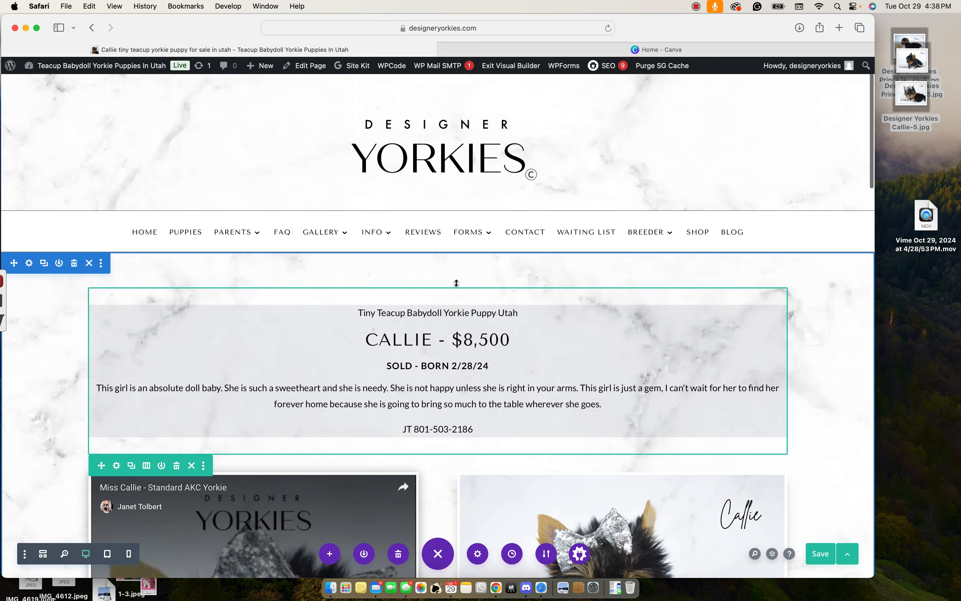
pyautogui.scroll(-1, 501, 375)
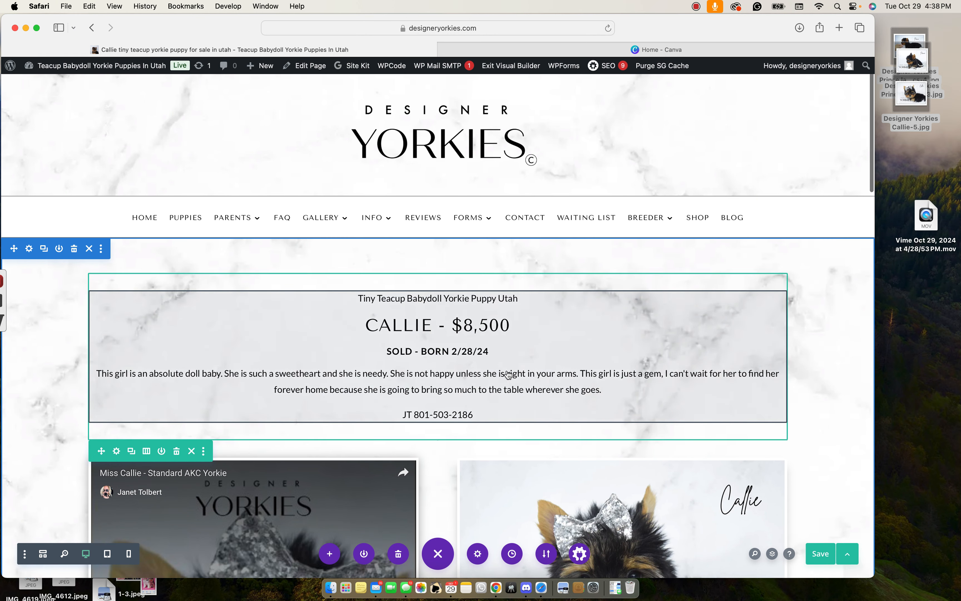
# - Save the Callie page again and check the row with the video and photo against the rows around it
pyautogui.click(825, 559)
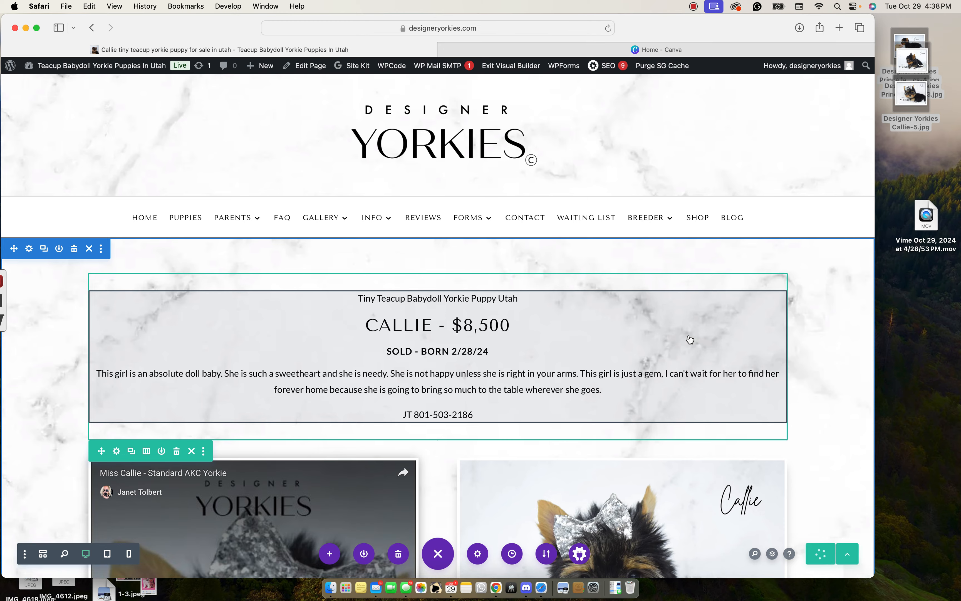
pyautogui.scroll(-10, 690, 339)
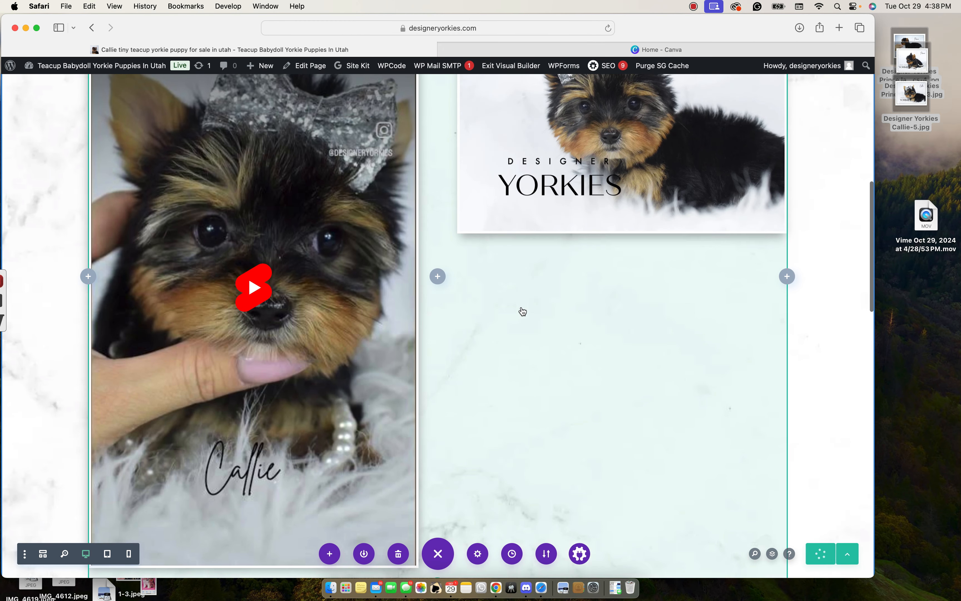
pyautogui.scroll(10, 524, 311)
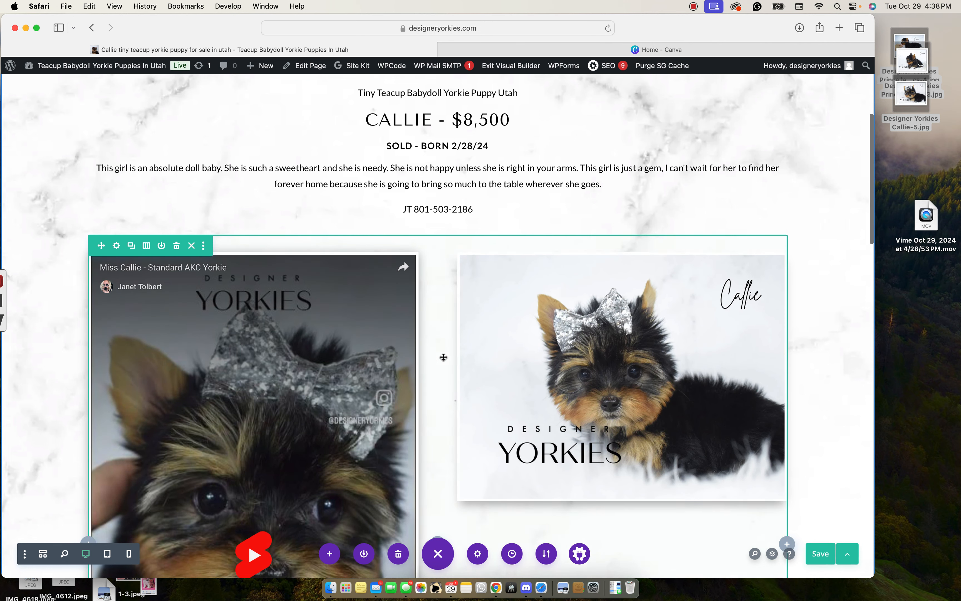
pyautogui.scroll(-10, 445, 323)
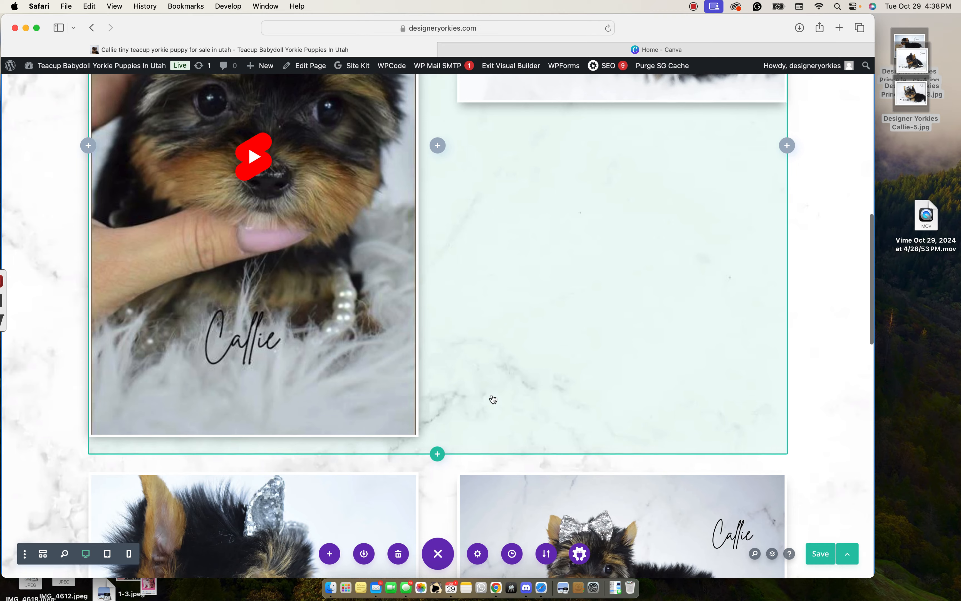
pyautogui.scroll(7, 428, 190)
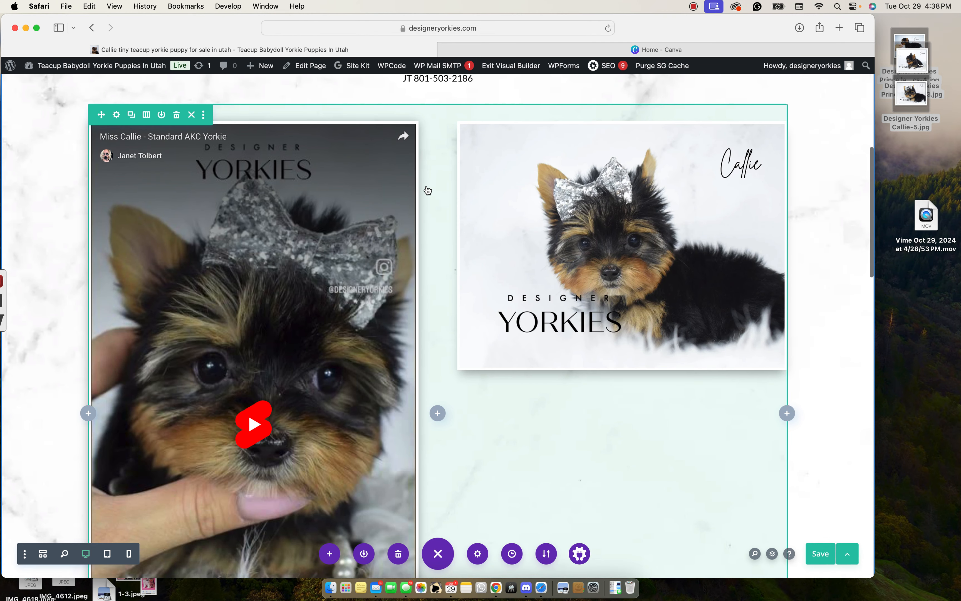
pyautogui.scroll(4, 428, 190)
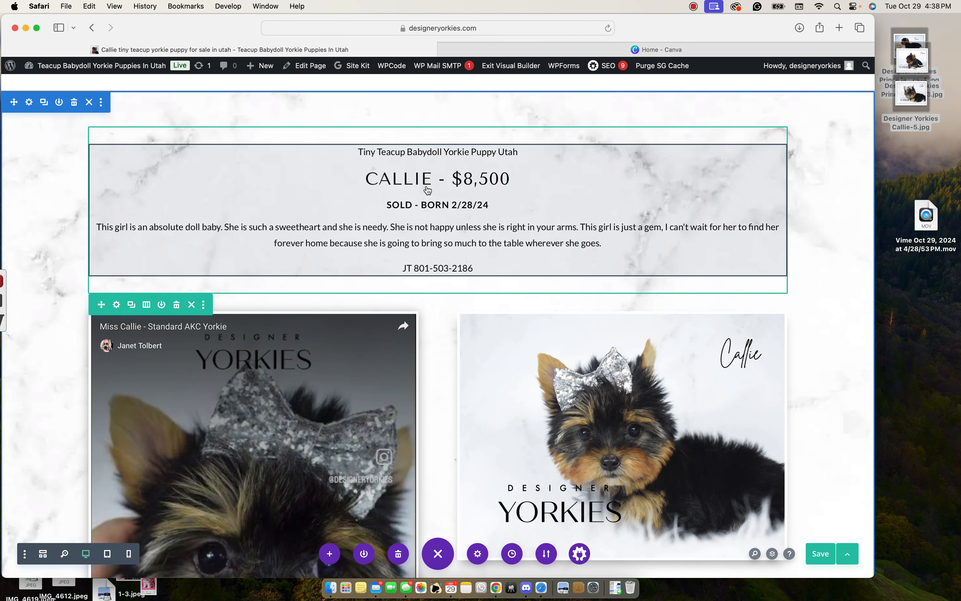